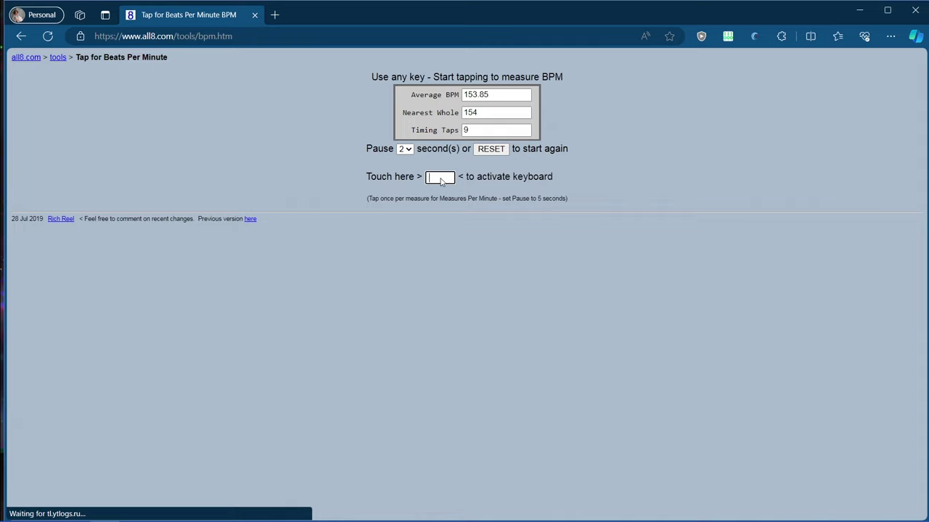
Tap along with the song on the BPM page to measure its tempo.
key("space")
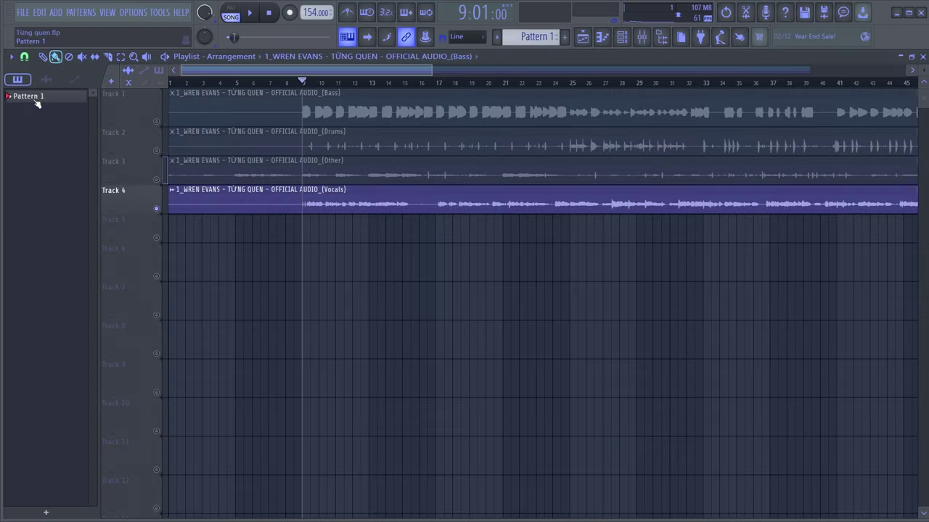
In FL Studio, add an FL Keys channel to the Unsorted channel group and open its piano roll.
left_click(641, 36)
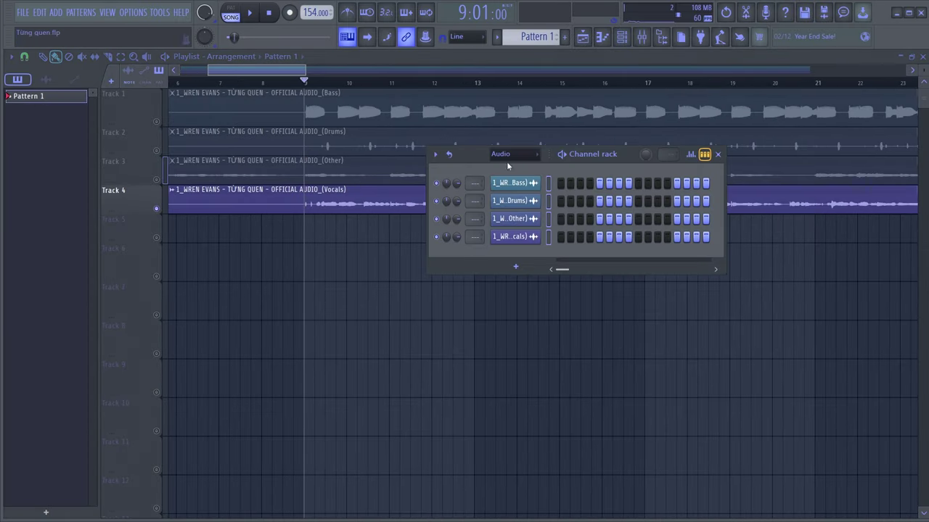
left_click(511, 193)
left_click(515, 213)
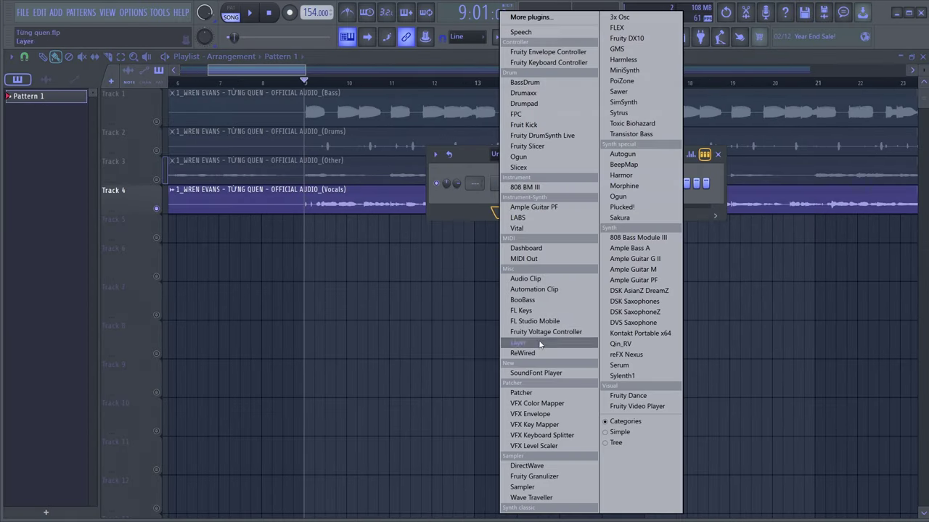
left_click(502, 308)
right_click(516, 201)
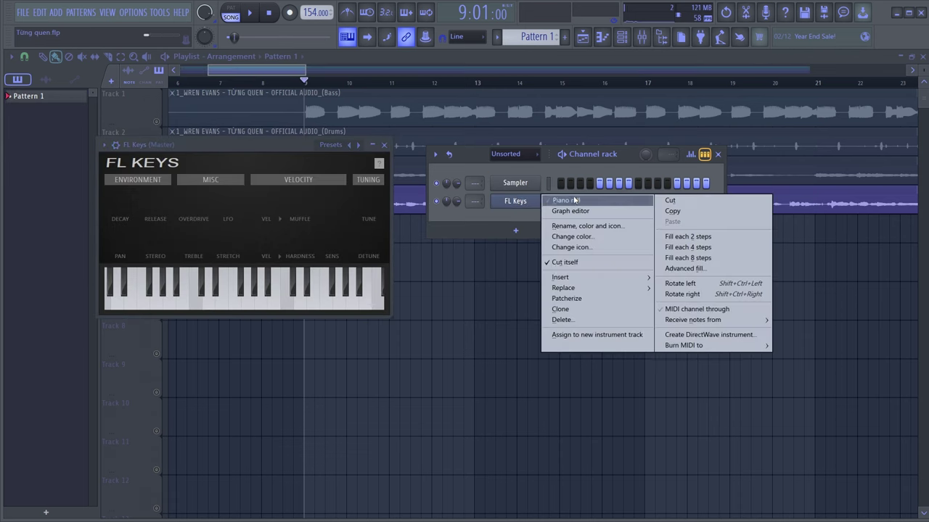
left_click(541, 201)
left_click(384, 145)
scroll(145, 323, "down", 5)
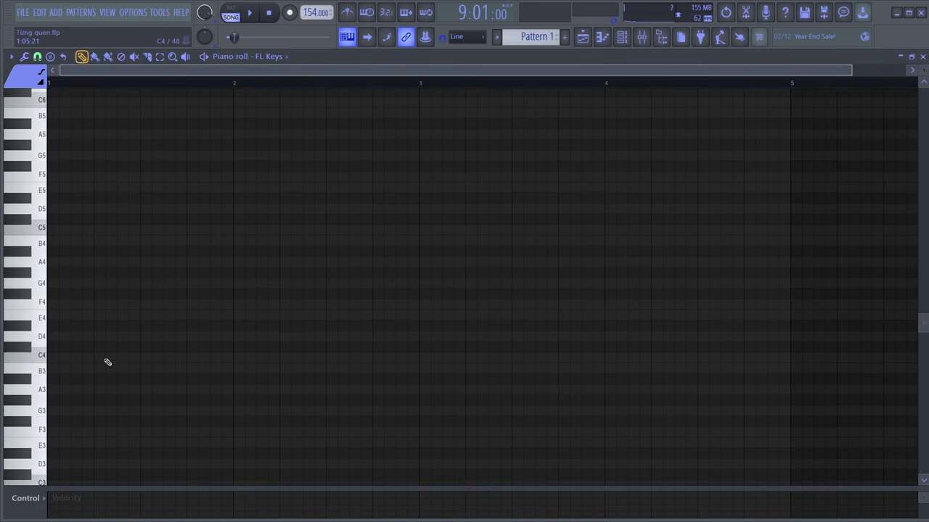
Draw a one-bar chord of C4, E4 and G4 in bar 1 of the FL Keys piano roll.
left_click(58, 357)
left_click_drag(69, 357, 198, 359)
left_click(60, 315)
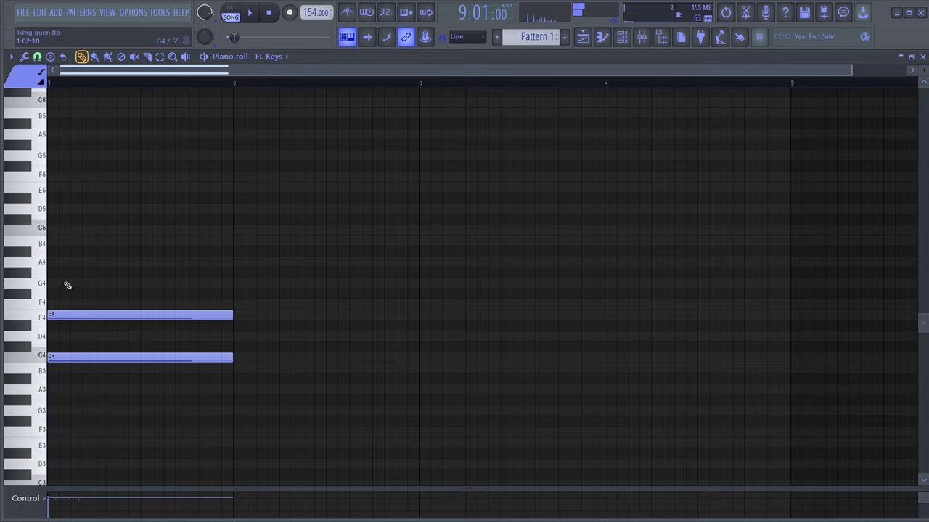
left_click(59, 283)
key("alt+Tab")
key("alt+Tab")
Draw a one-bar chord of B3, D4 and F#4 in bar 2.
left_click_drag(233, 378, 233, 368)
left_click(234, 337)
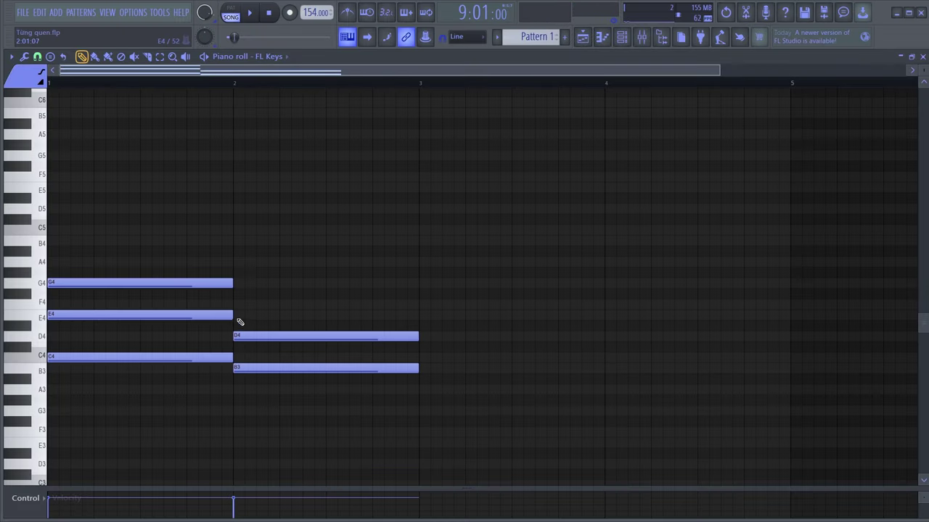
left_click(236, 293)
key("alt+Tab")
key("alt+Tab")
Draw a one-bar chord of A3, C4 and E4 in bar 3.
left_click(429, 389)
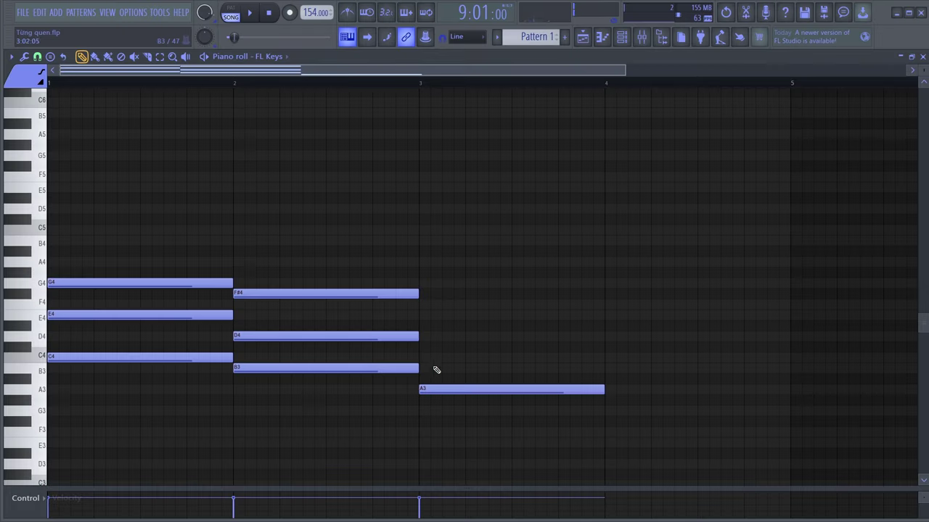
left_click(433, 357)
left_click(435, 315)
Fill bar 4 with a half-bar chord of D4, F#4 and A4 followed by G4 and B4, and play the pattern.
left_click_drag(599, 351, 611, 337)
left_click_drag(789, 336, 696, 335)
left_click(614, 251)
mouse_move(613, 294)
left_mouse_down()
mouse_move(612, 284)
mouse_move(625, 297)
left_mouse_up()
left_click_drag(631, 251, 631, 262)
left_click_drag(700, 323, 700, 283)
left_click(700, 240)
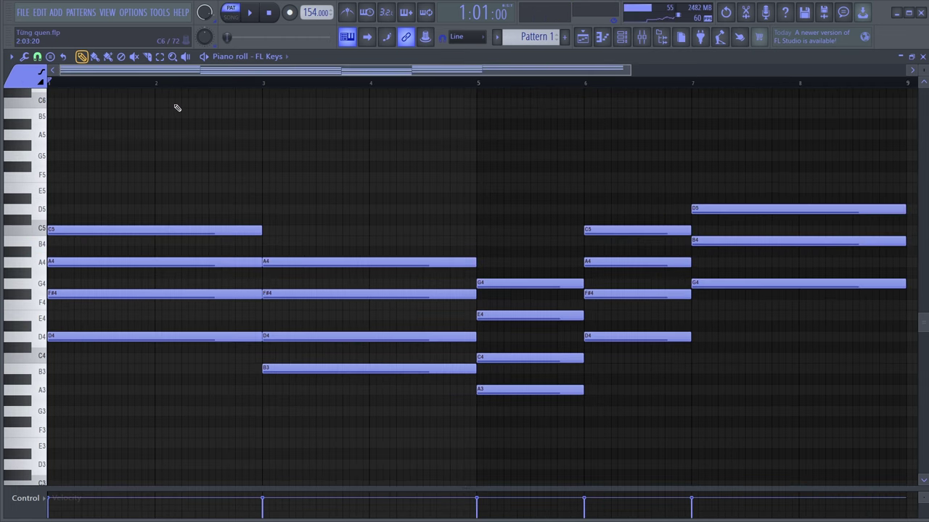
key("space")
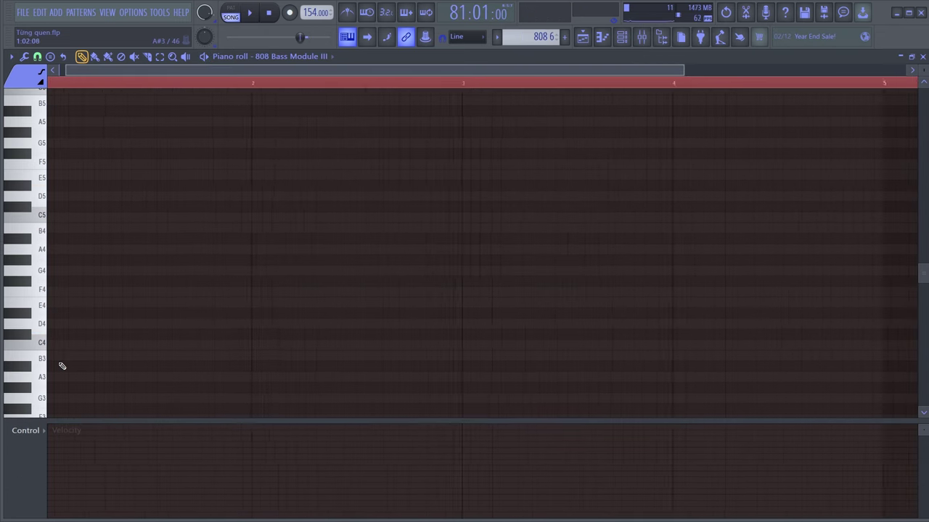
Start the 808 bass line against the song with C4 in bar 1 and G4 and A4 notes in bar 2.
key("space")
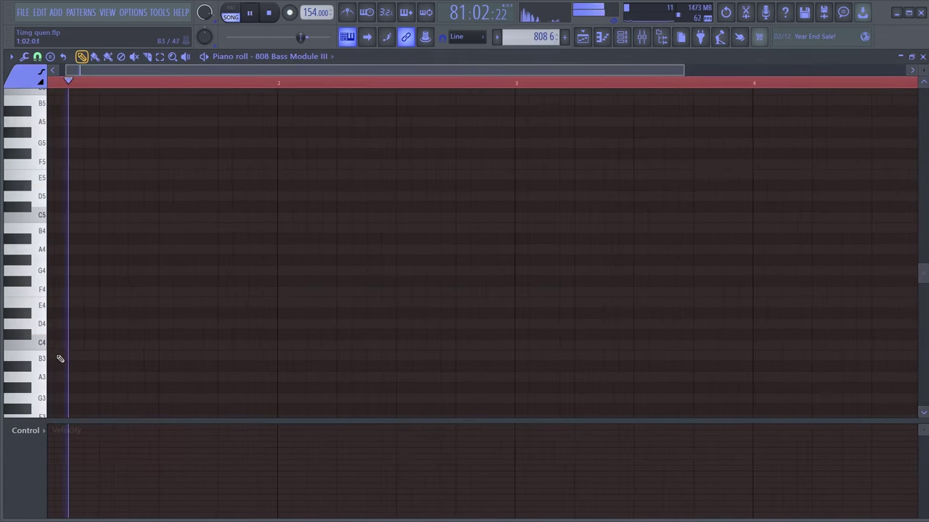
key("space")
left_click_drag(180, 71, 172, 75)
left_click(59, 345)
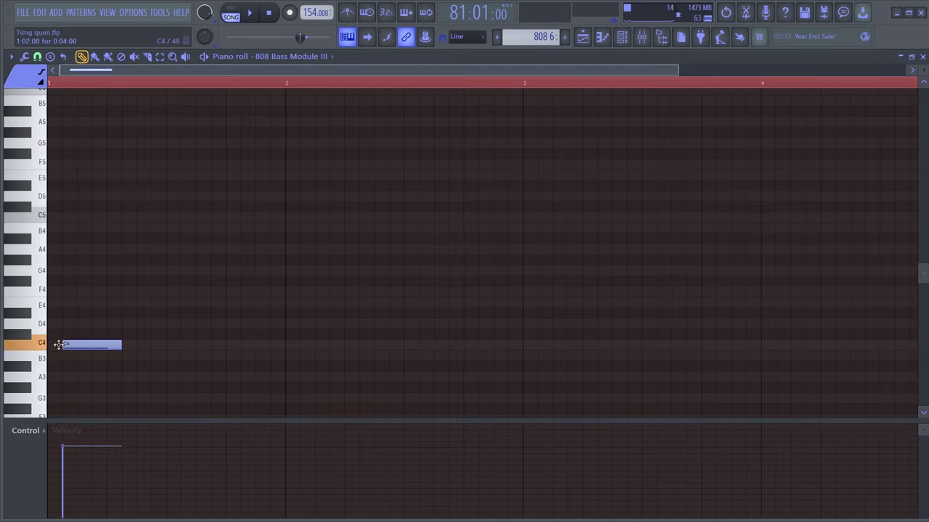
left_click_drag(286, 323, 407, 245)
key("space")
key("space")
key("space")
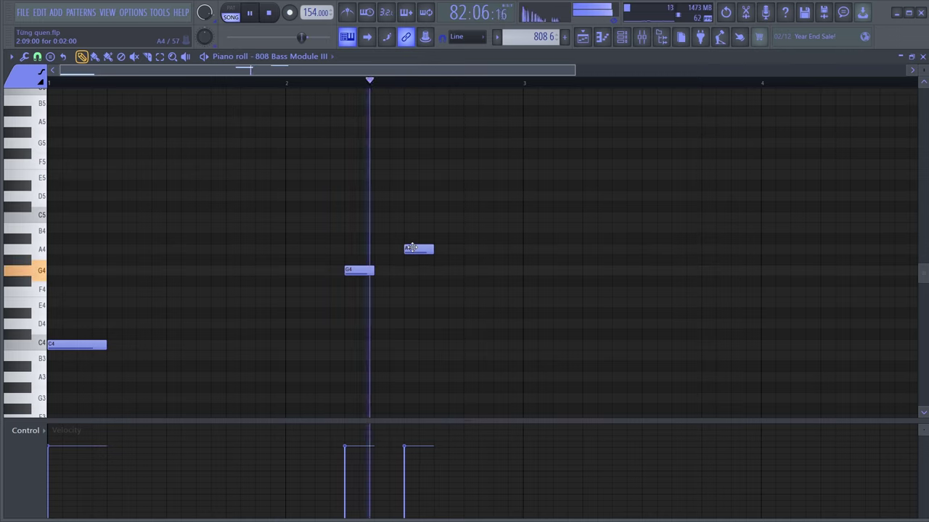
Continue the bass line with B4 at the start of bar 3, followed by B3 notes in bars 3 and 4.
left_click(465, 227)
left_click_drag(465, 228, 534, 228)
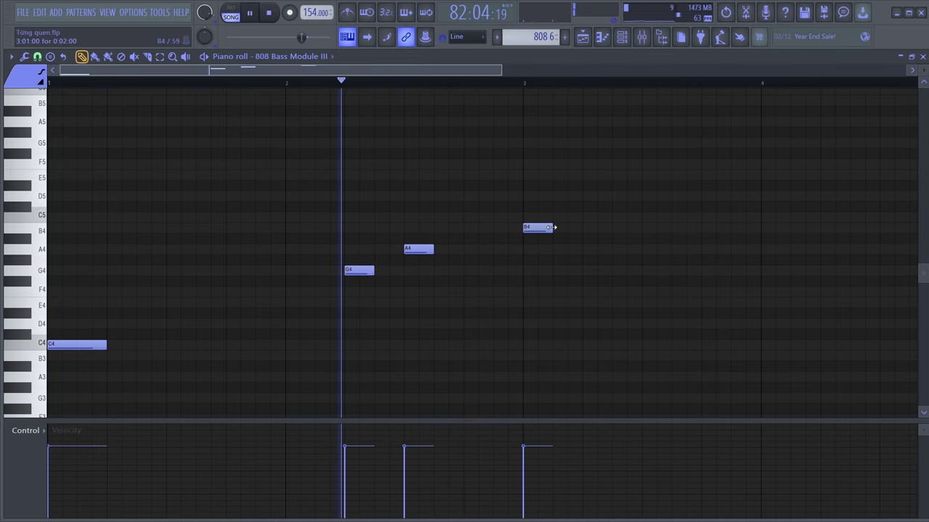
scroll(292, 228, "down", 3)
key("space")
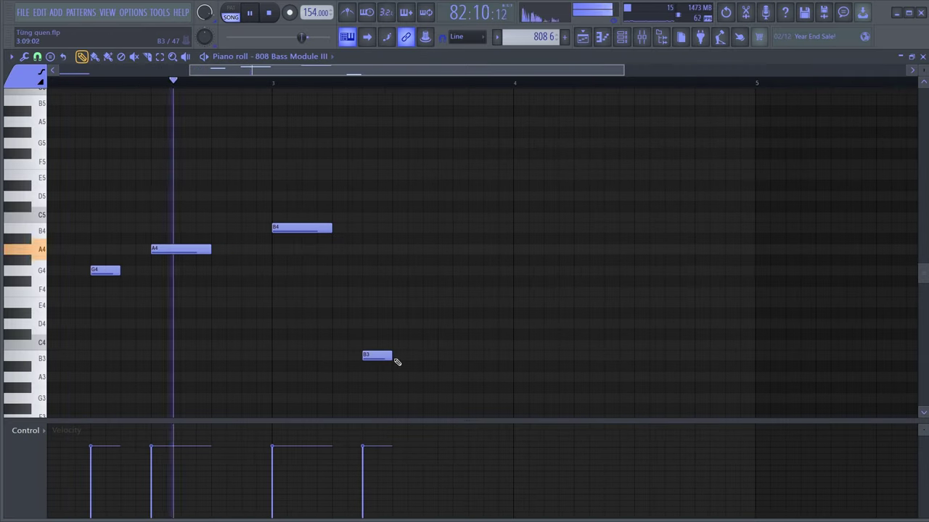
left_click(467, 355)
left_click(559, 354)
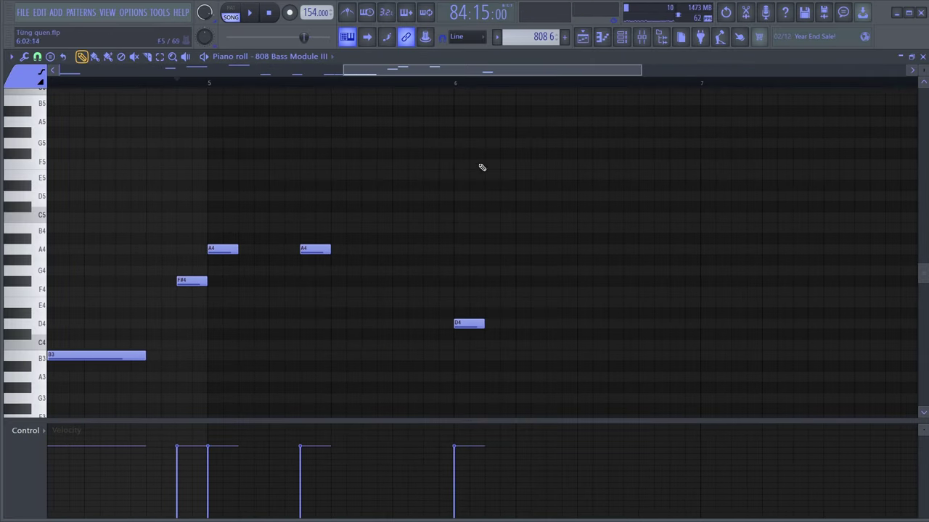
Add A4 at the end of bar 5 and D4 at 6:07:00, and lengthen the D4 at the start of bar 6.
left_click(432, 249)
left_click(518, 324)
key("space")
left_click_drag(518, 324, 549, 324)
key("space")
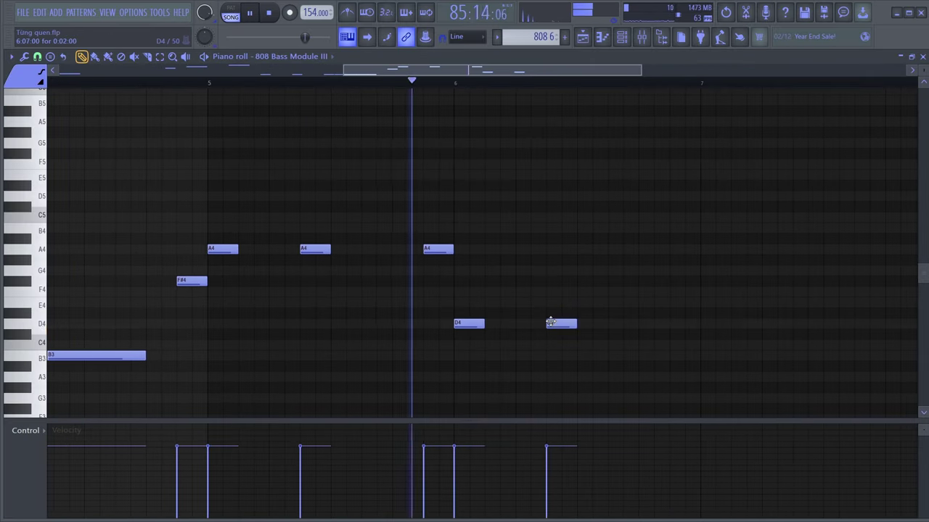
key("space")
left_click_drag(483, 323, 514, 324)
key("space")
Add an F#4 bass note at the end of bar 6 and another note at the start of bar 7.
left_click(695, 280)
left_click(704, 259)
left_click_drag(760, 281, 705, 272)
key("space")
Place further 808 bass notes around G4 and A4, checking them against the song's playback.
scroll(644, 272, "right", 3)
scroll(644, 271, "up", 1)
key("space")
left_click_drag(472, 270, 475, 250)
key("space")
key("space")
key("space")
key("space")
key("space")
left_click(479, 268)
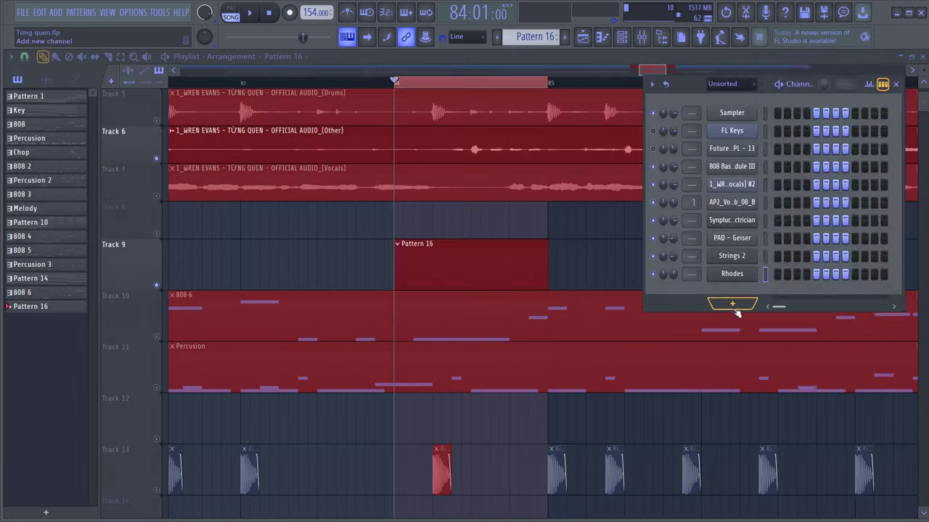
Add a FLEX instrument channel to the channel rack for Pattern 16.
right_click(711, 240)
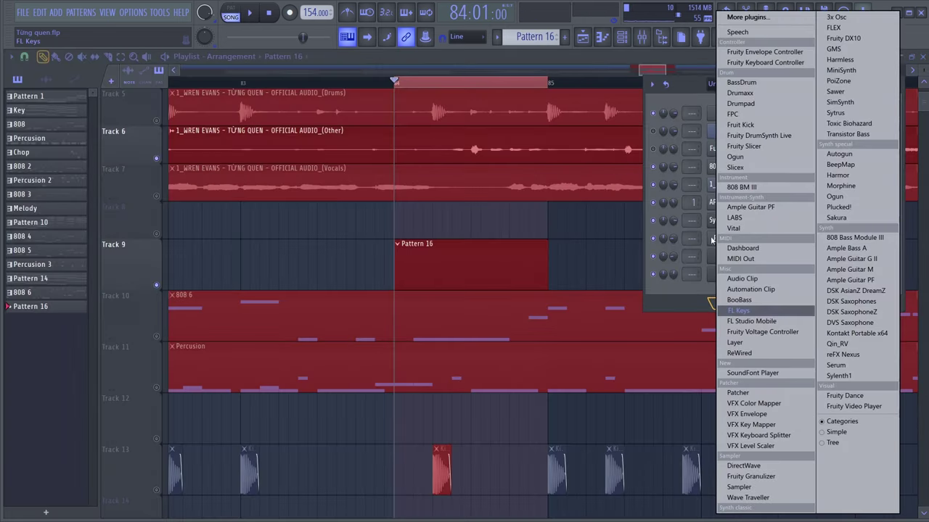
left_click(834, 27)
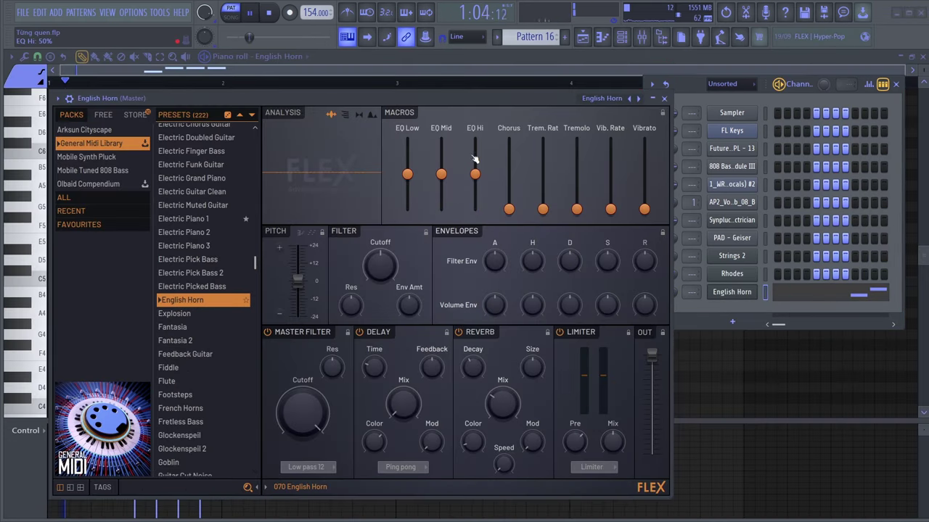
Darken the English Horn preset by setting EQ Hi to its minimum and reducing the filter and master filter cutoffs.
left_click_drag(475, 158, 475, 211)
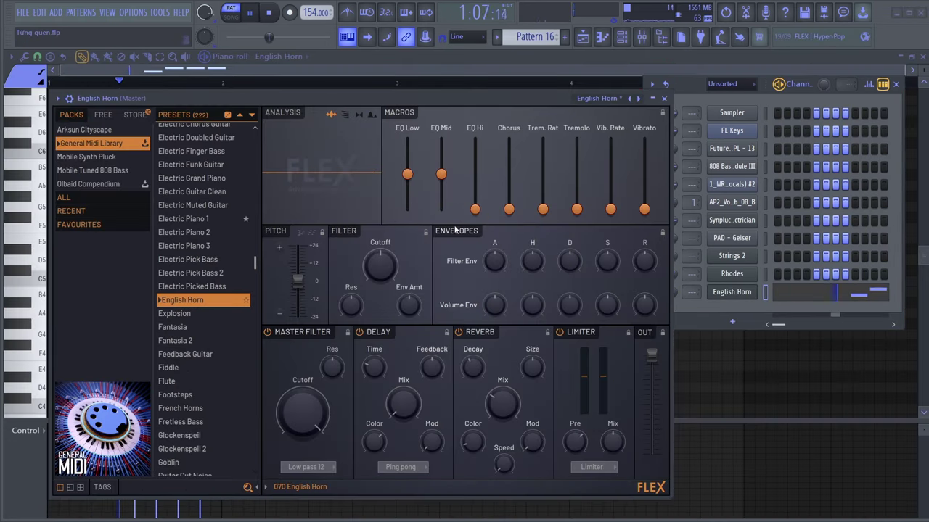
left_click_drag(381, 264, 380, 290)
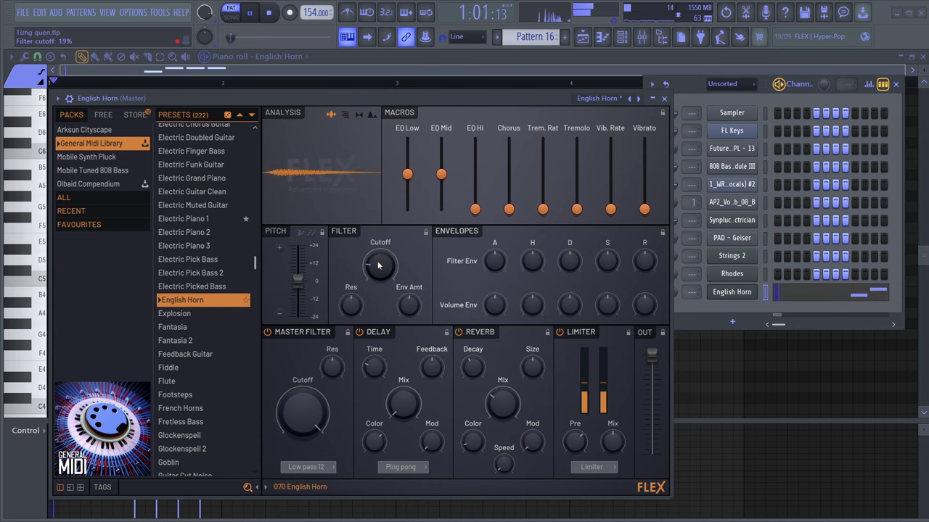
left_click_drag(290, 394, 291, 428)
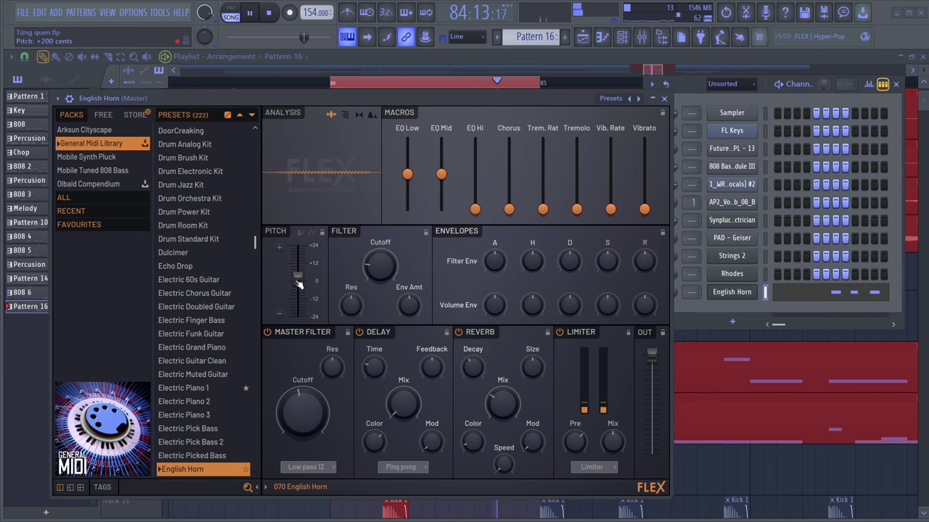
Create an automation clip for the English Horn's pitch from the last tweaked parameter.
left_click(133, 12)
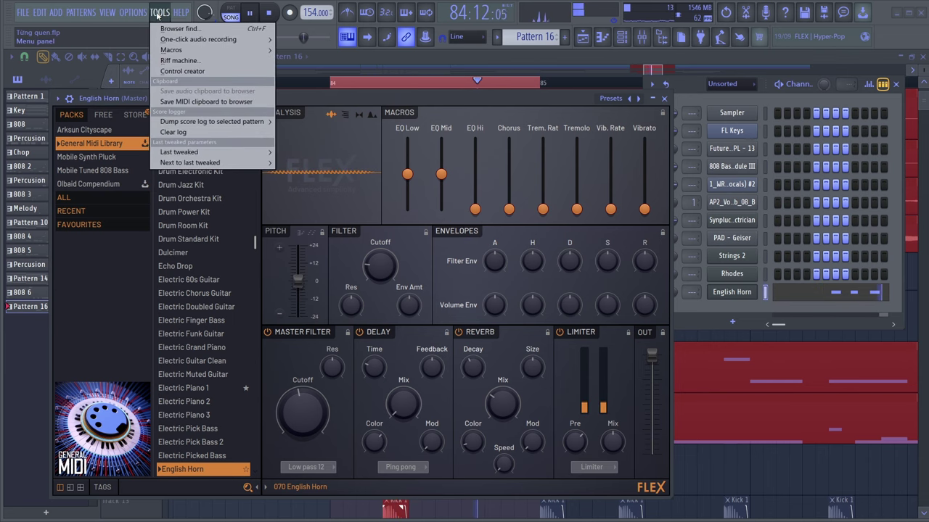
mouse_move(181, 152)
left_click(320, 228)
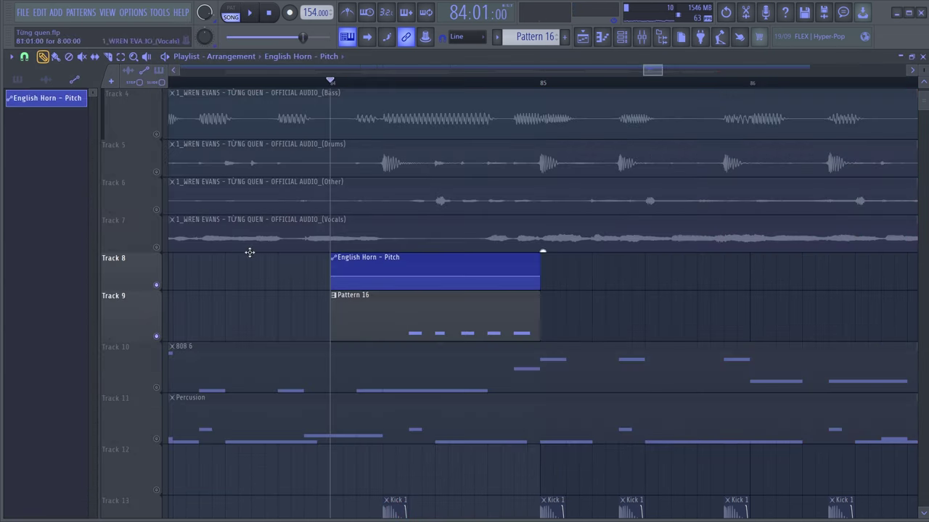
Copy the first pitch automation point's value and paste it into the point in the middle of bar 84.
right_click(334, 277)
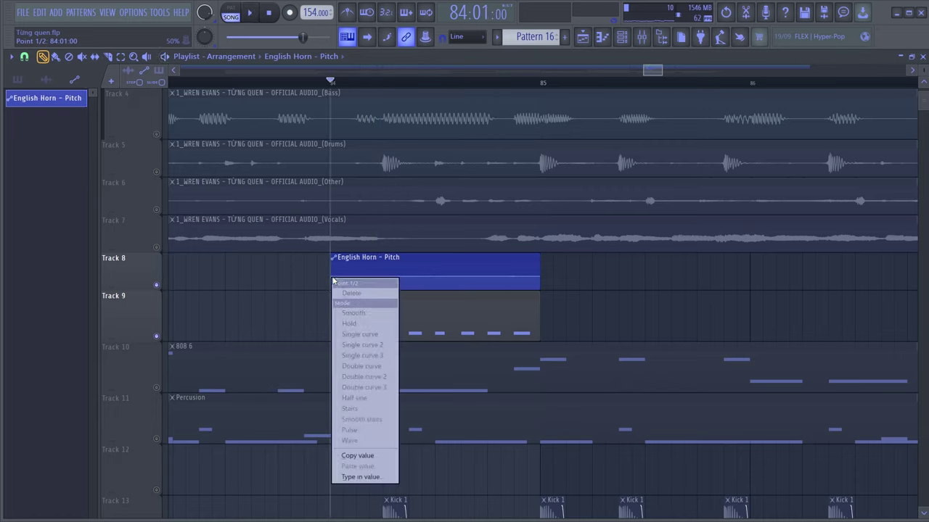
left_click(349, 457)
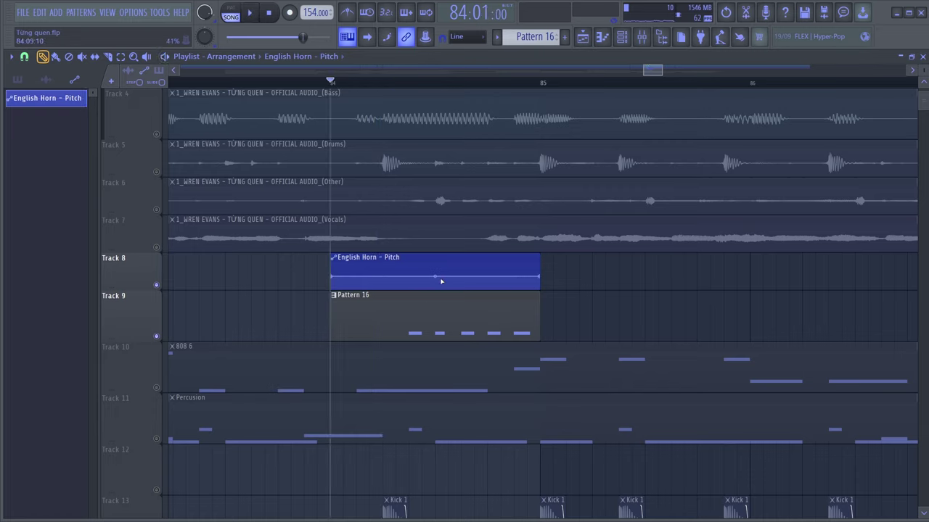
right_click(437, 272)
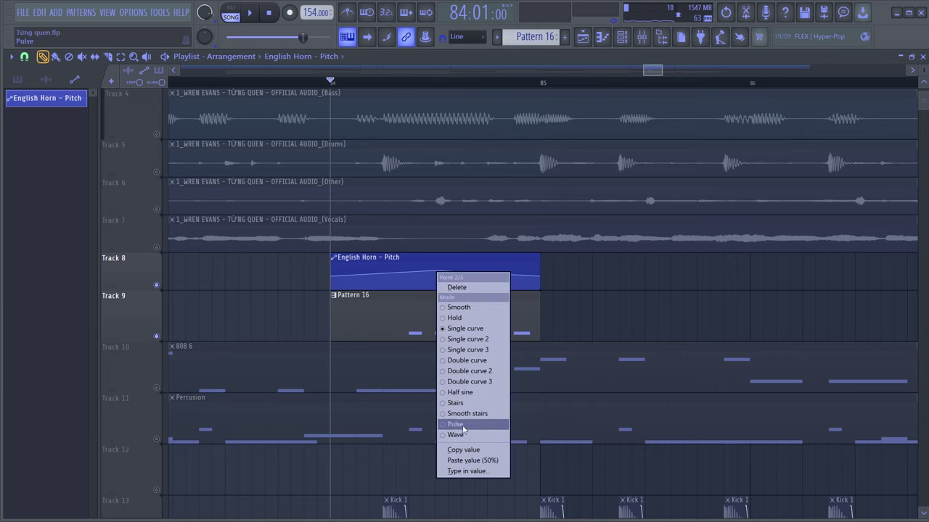
left_click(465, 461)
scroll(402, 311, "up", 4)
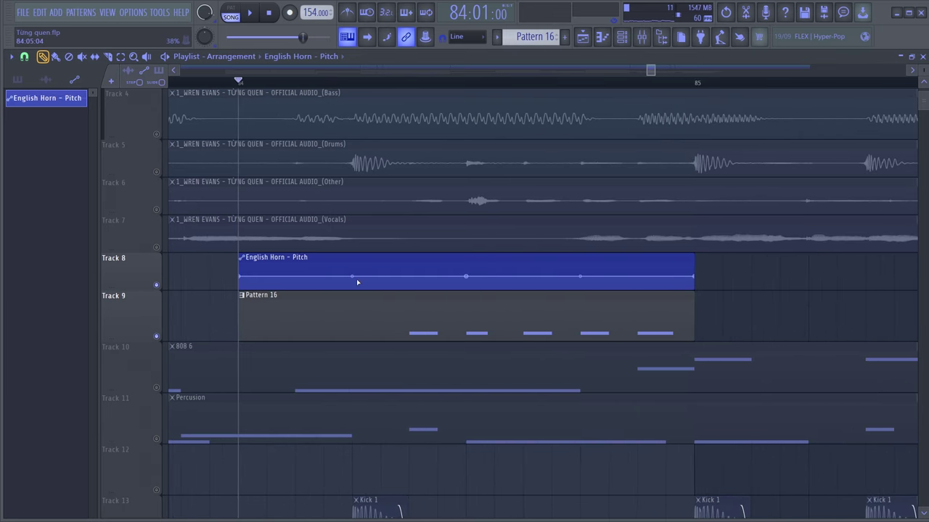
key("space")
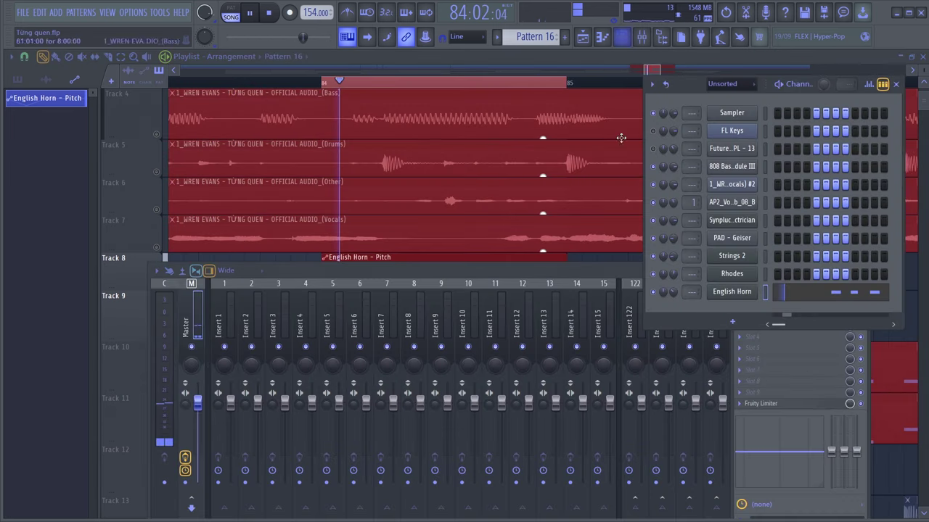
key("space")
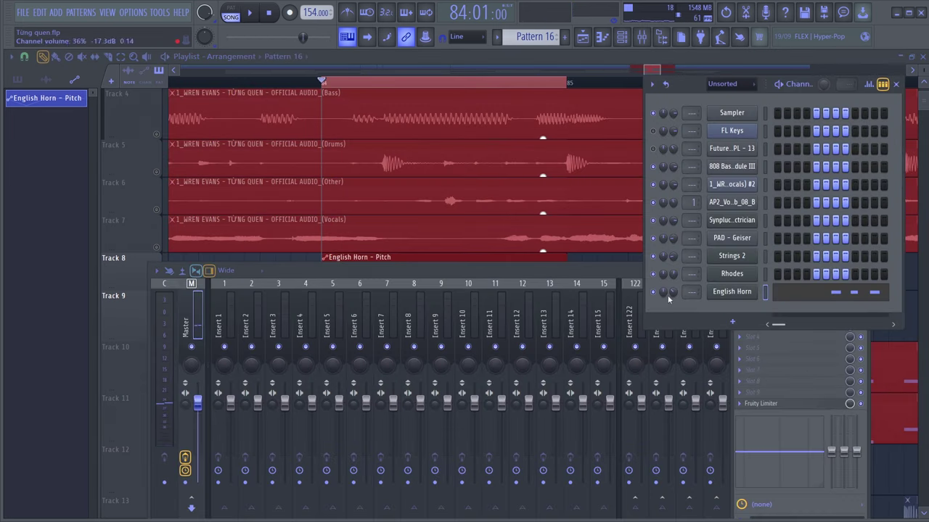
right_click(663, 291)
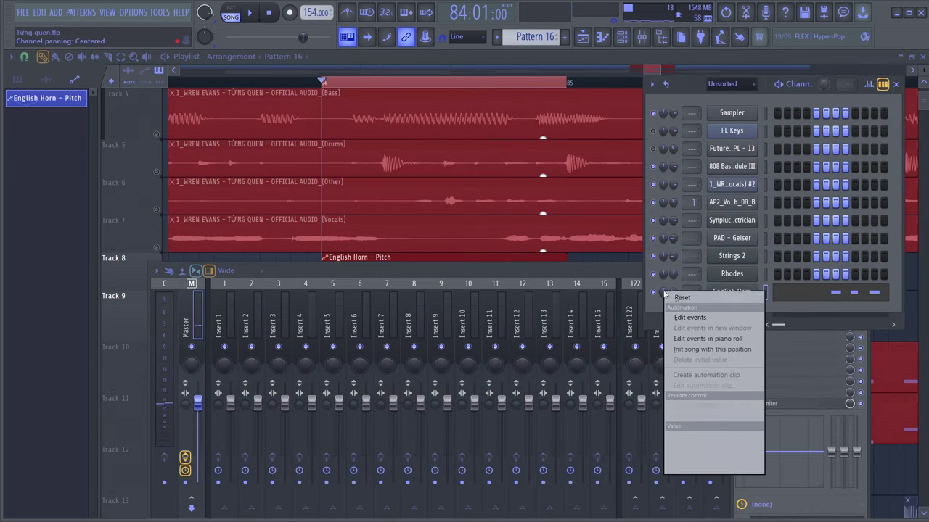
left_click(708, 374)
left_click(355, 171)
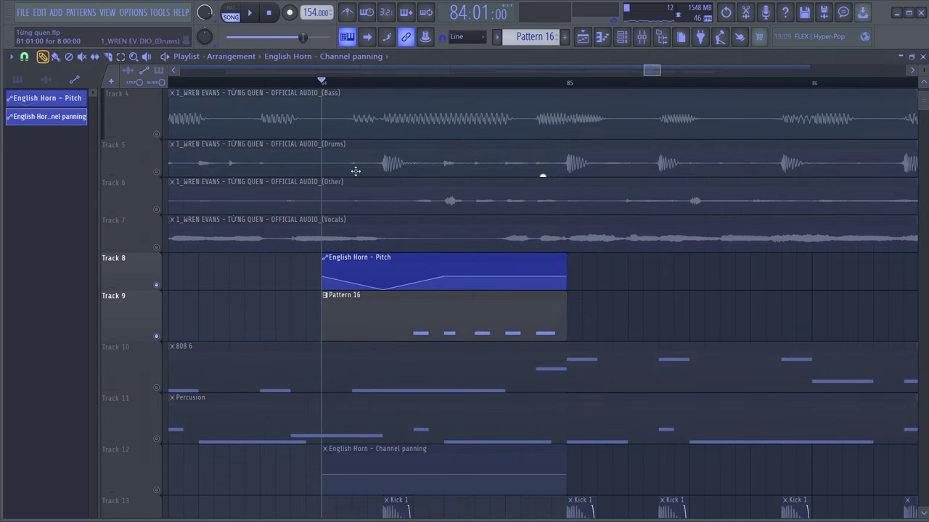
left_click(158, 493)
Shape the English Horn panning automation in the second half of bar 84 into a zigzag of alternating high and low points, and play it.
scroll(421, 422, "down", 1)
scroll(426, 414, "down", 2)
scroll(433, 411, "up", 5)
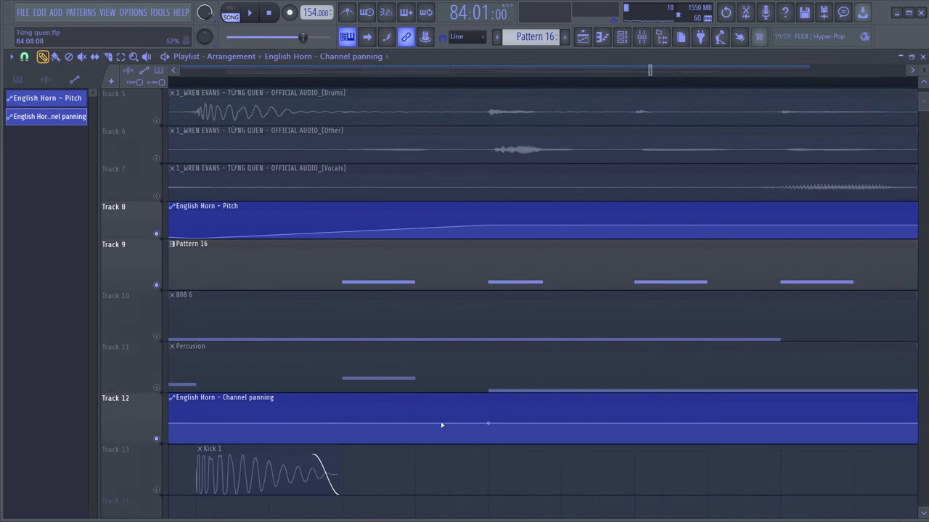
right_click(417, 425)
right_click(418, 425)
left_click(452, 497)
right_click(490, 404)
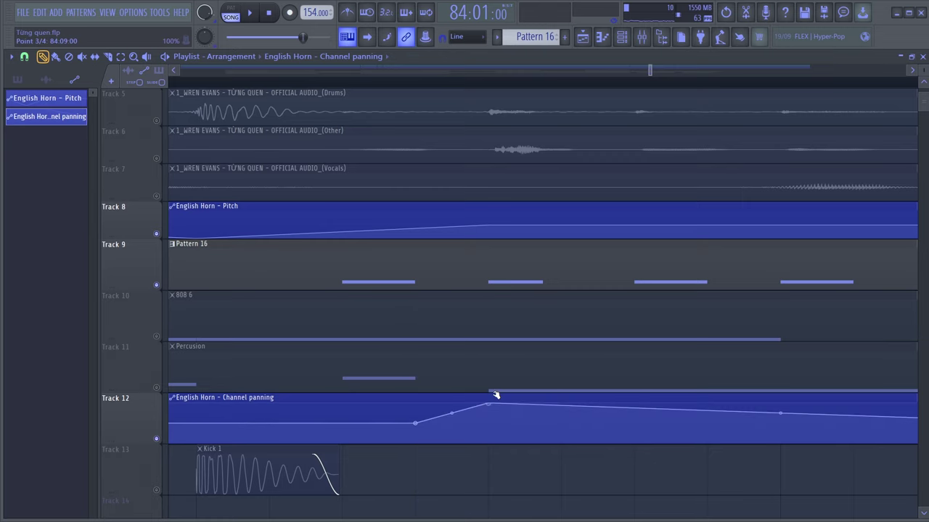
right_click(636, 443)
right_click(781, 404)
scroll(465, 402, "down", 3)
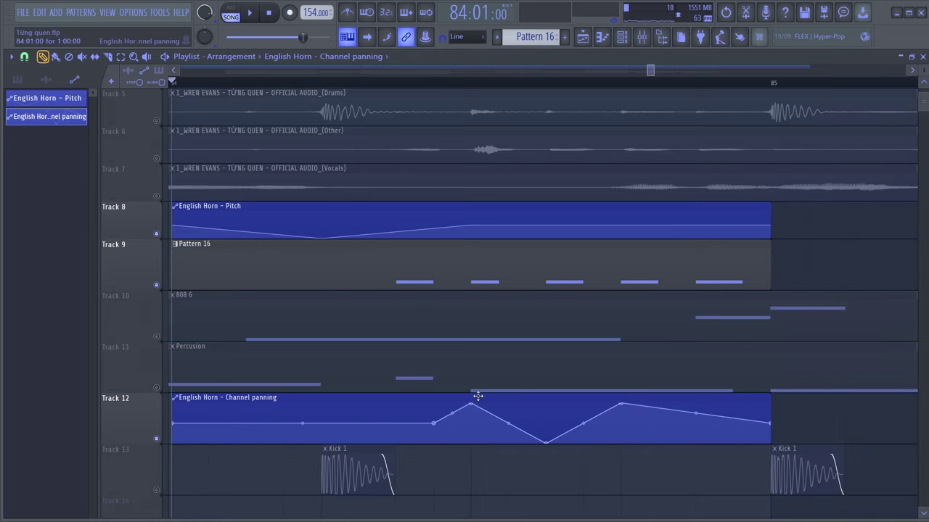
right_click(668, 441)
key("space")
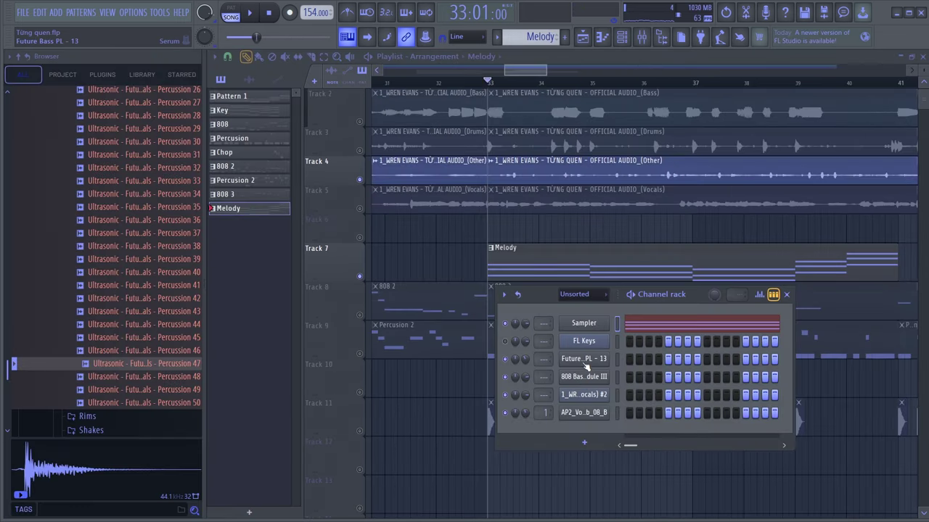
Open the Melody pattern's piano roll for Future Bass PL - 13 and add an E6 note followed by a G6 note in bar 1.
right_click(586, 368)
left_click(616, 361)
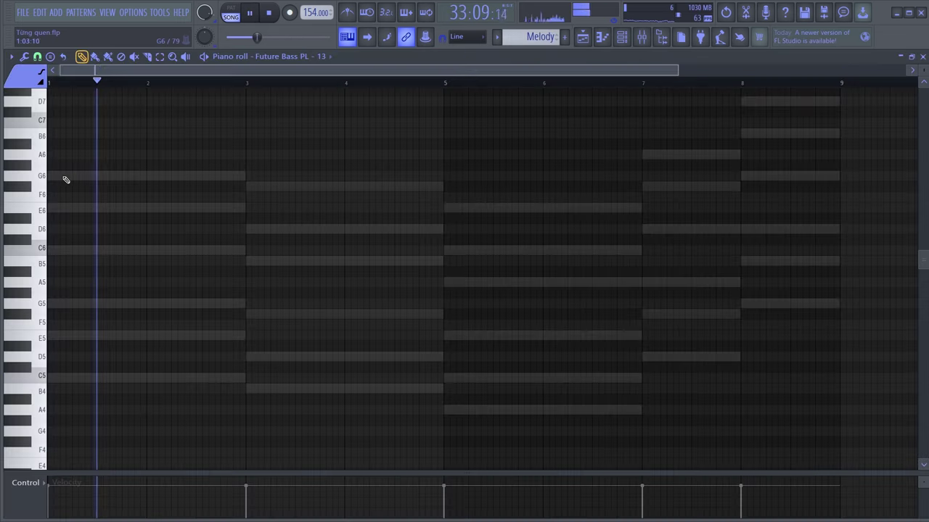
left_click_drag(102, 175, 89, 174)
scroll(87, 175, "up", 4)
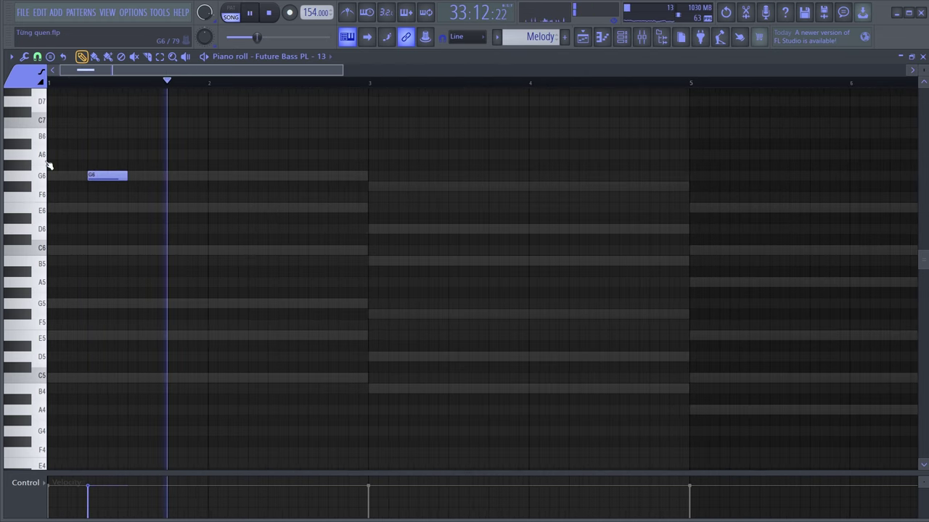
left_click_drag(153, 175, 140, 176)
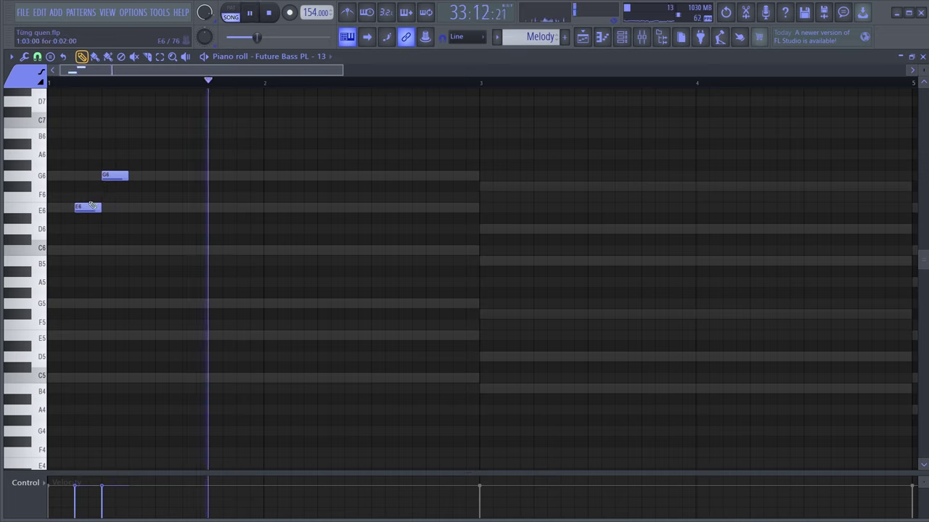
key("space")
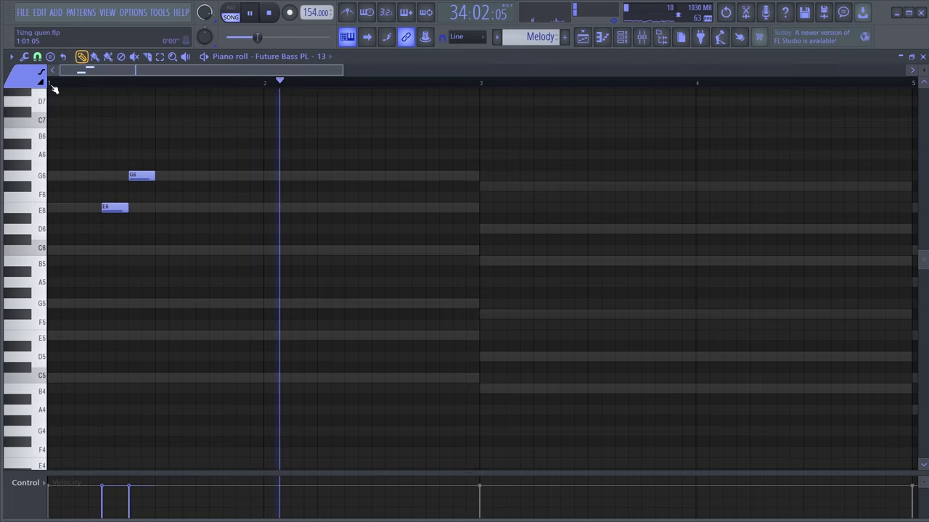
Shorten the E6 and G6 notes in bar 1 to one step each.
left_click_drag(60, 218, 172, 167)
left_click_drag(153, 176, 140, 176)
key("space")
key("F6")
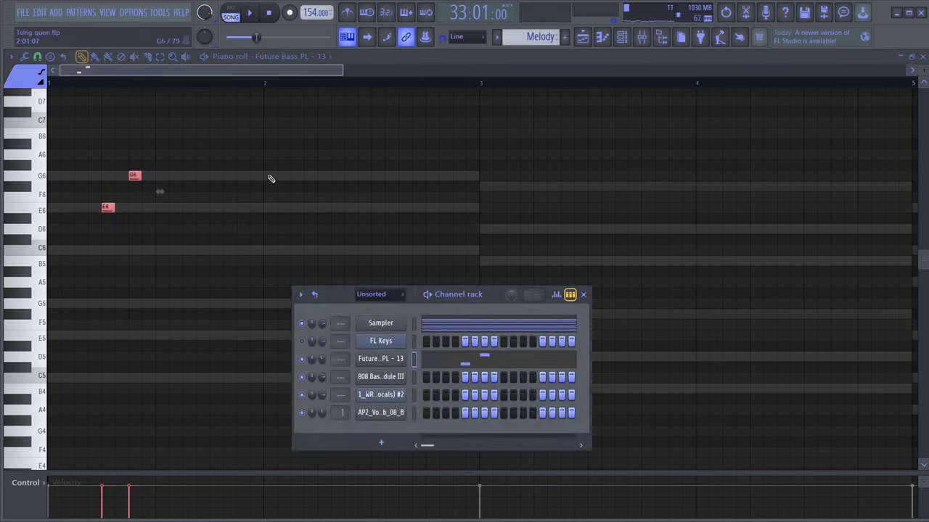
key("F6")
left_click(269, 177)
right_click(269, 177)
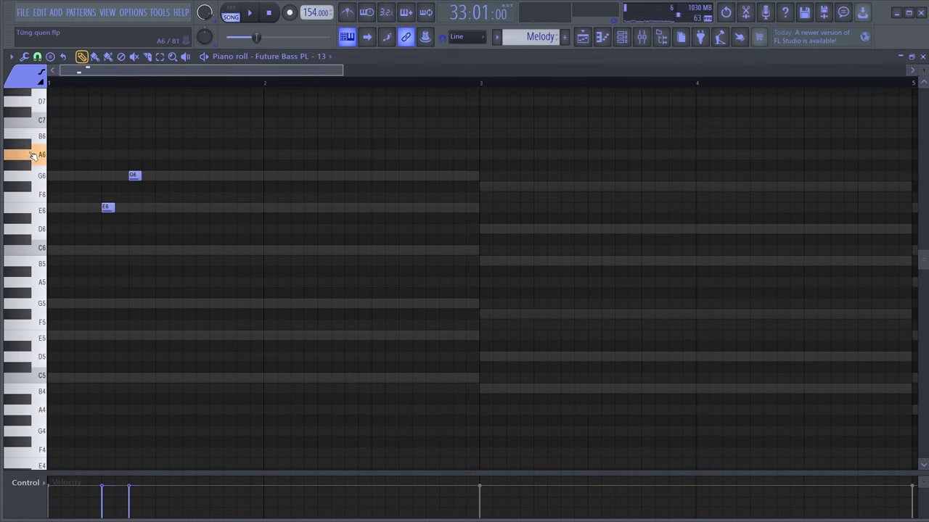
Add short A6, B6 and A6 notes in the second half of bar 2 and a pair of lower notes at the end of bar 3.
key("space")
left_click(435, 155)
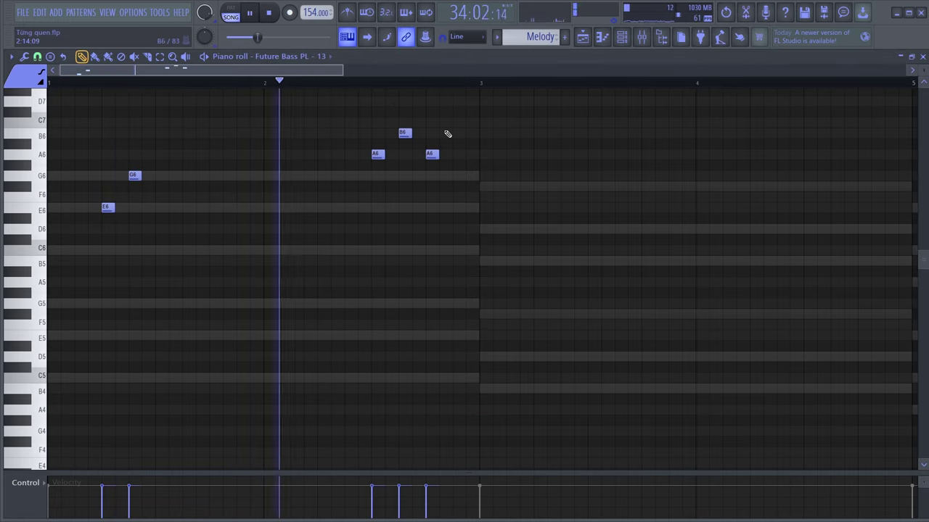
key("space")
scroll(431, 232, "down", 2)
left_click(390, 228)
scroll(401, 222, "up", 3)
left_click_drag(392, 229, 390, 262)
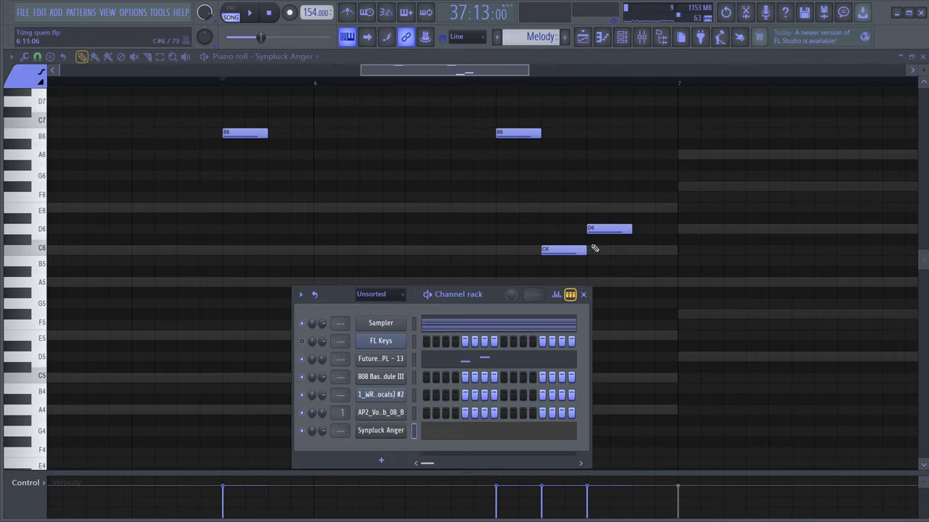
Move the C6 note in bar 6 of the Synpluck Anger part up to G6 and play back the phrase.
key("space")
left_click_drag(568, 250, 574, 185)
key("space")
key("space")
scroll(552, 182, "down", 4)
scroll(570, 179, "up", 1)
key("space")
key("space")
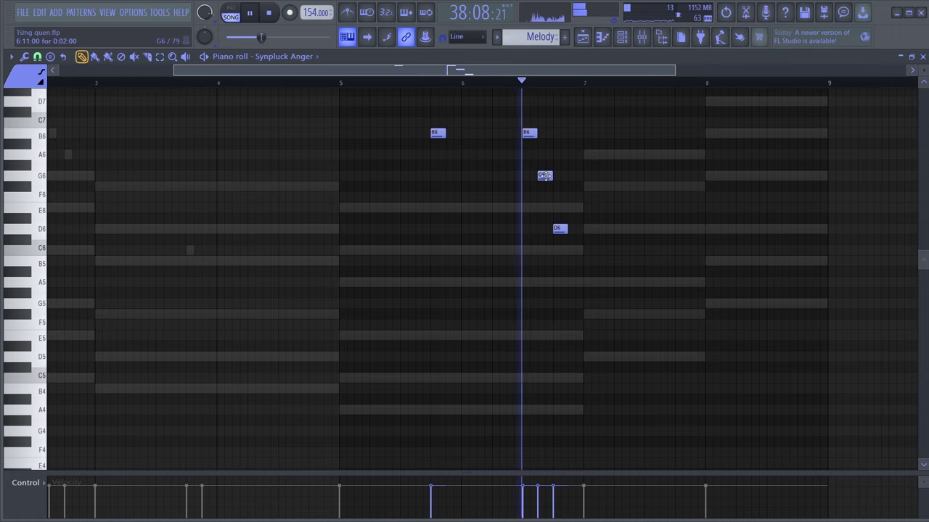
key("space")
key("space")
Add a one-step E6 note just before the second B6 in the Synpluck Anger part and play it back.
scroll(507, 183, "up", 2)
key("F6")
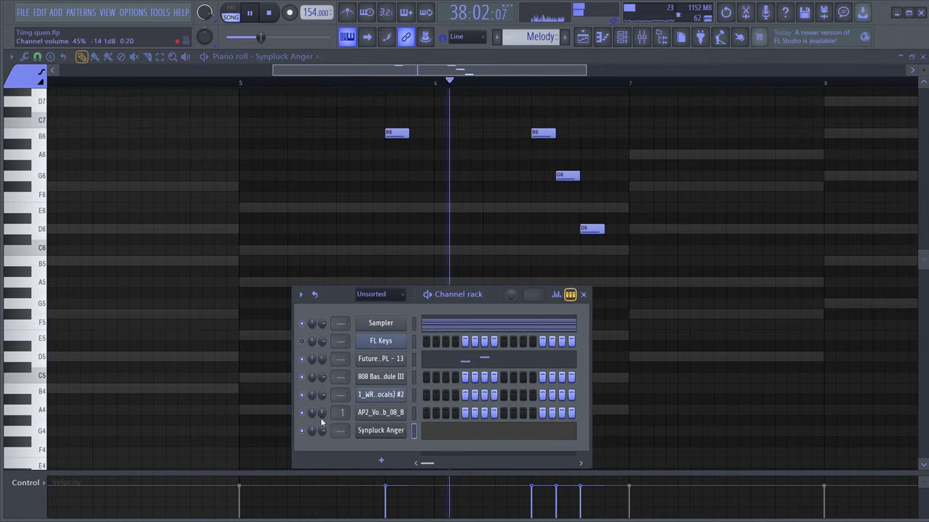
key("F6")
left_click(521, 176)
scroll(533, 181, "up", 2)
key("space")
key("space")
left_click_drag(523, 176, 519, 208)
key("space")
key("space")
scroll(513, 198, "down", 5)
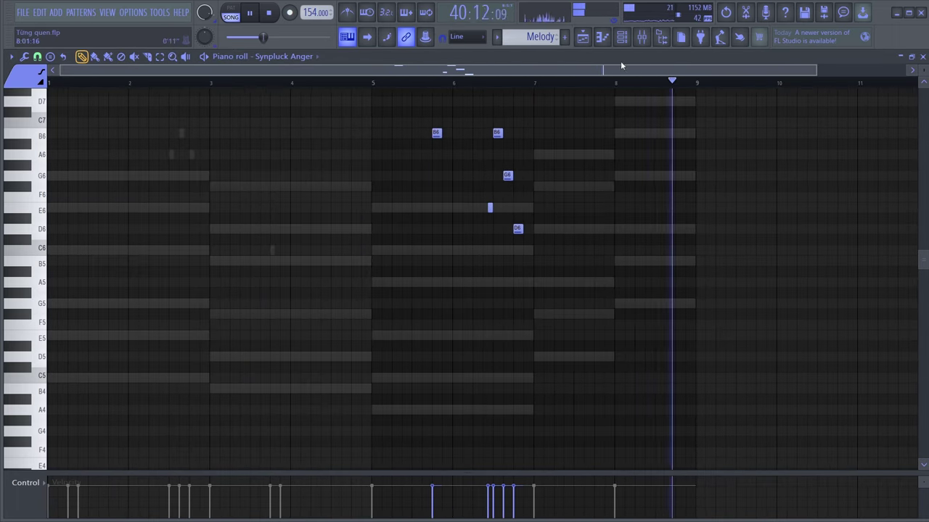
Select the range 5:07:00 to 7:03:00 of the Synpluck Anger part and audition it in pattern mode.
key("F6")
key("space")
key("space")
key("space")
key("space")
key("space")
key("F6")
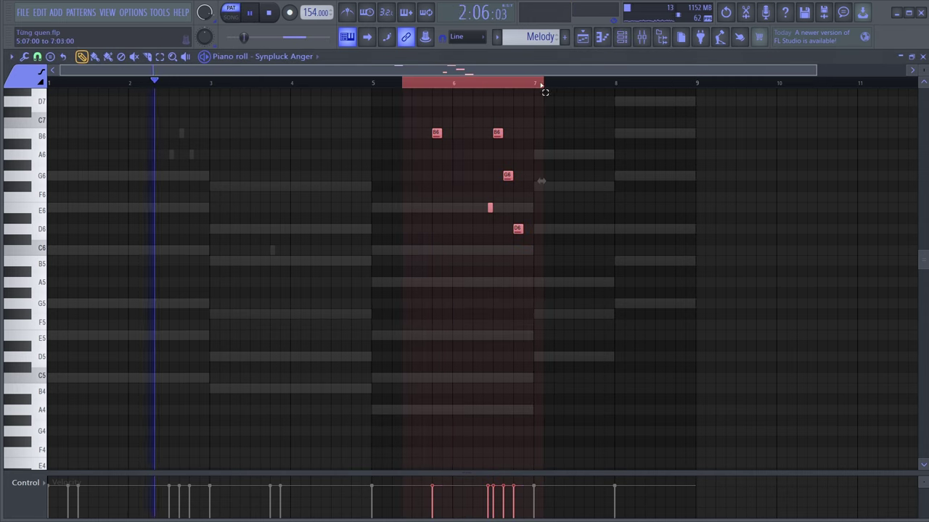
key("F6")
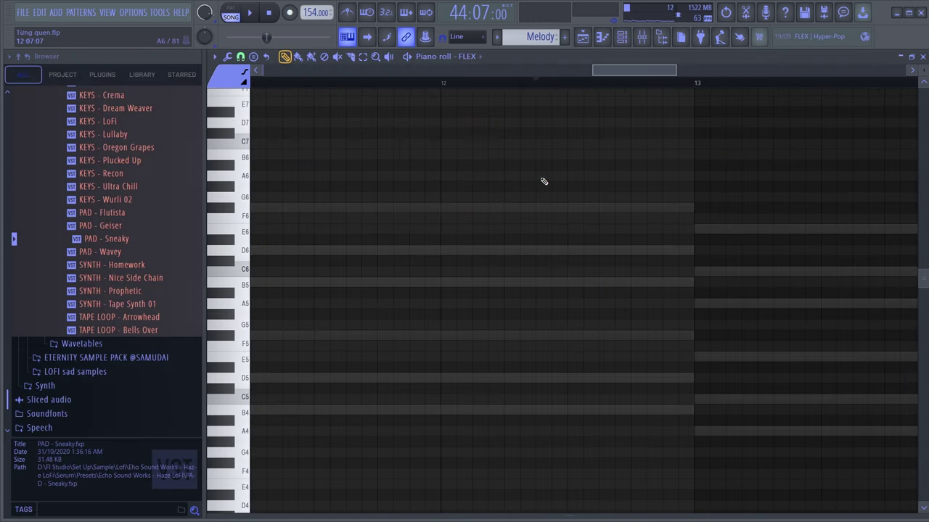
left_click(542, 179)
key("space")
right_click(544, 178)
key("space")
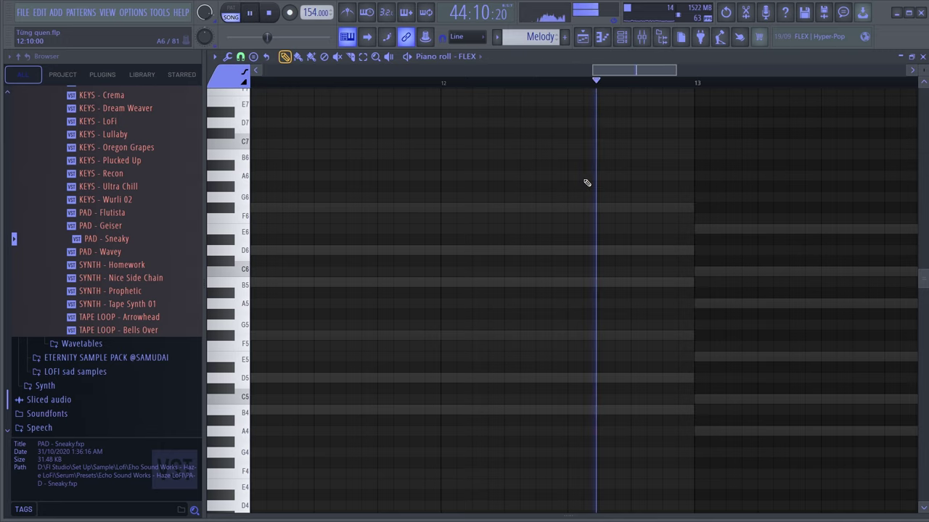
key("space")
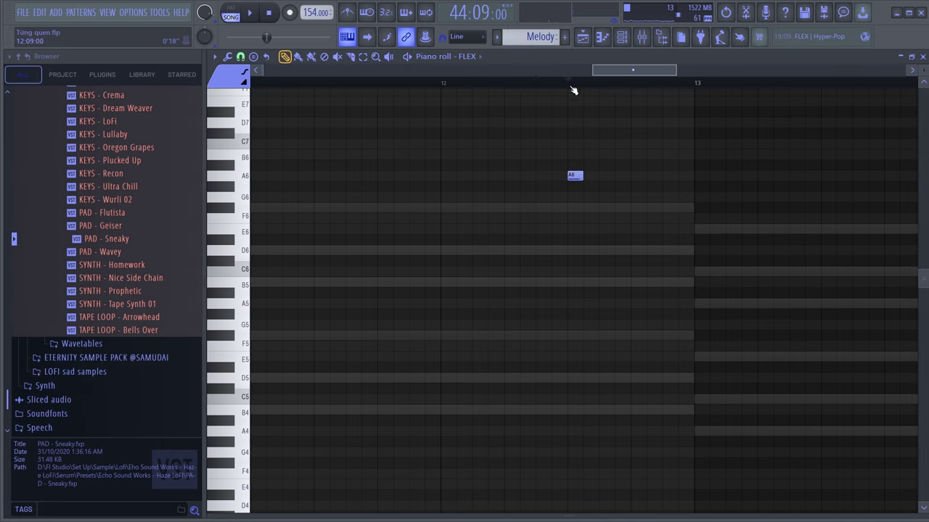
Draw two-step FLEX notes A6, B6, A6 and F#6 from 12:09:00, ending with E6 at the start of bar 13.
key("space")
key("space")
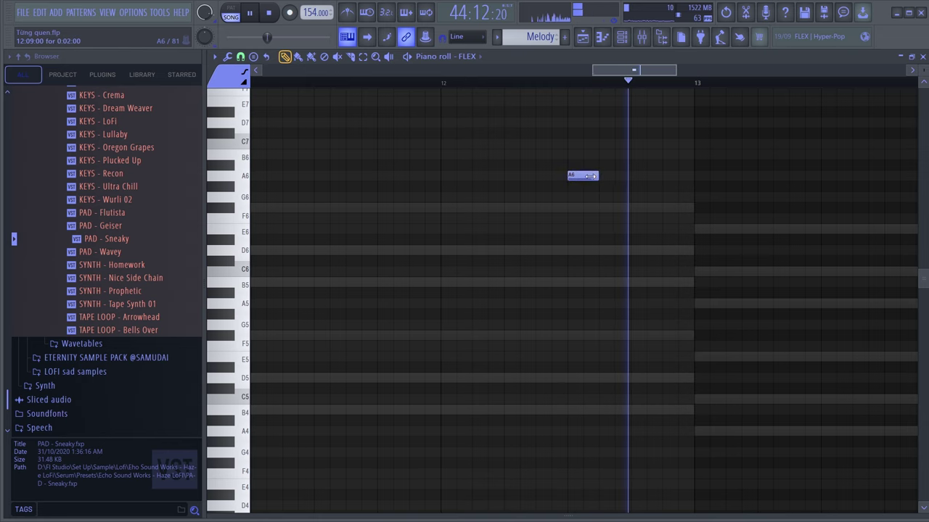
left_click(602, 155)
key("space")
left_click(632, 175)
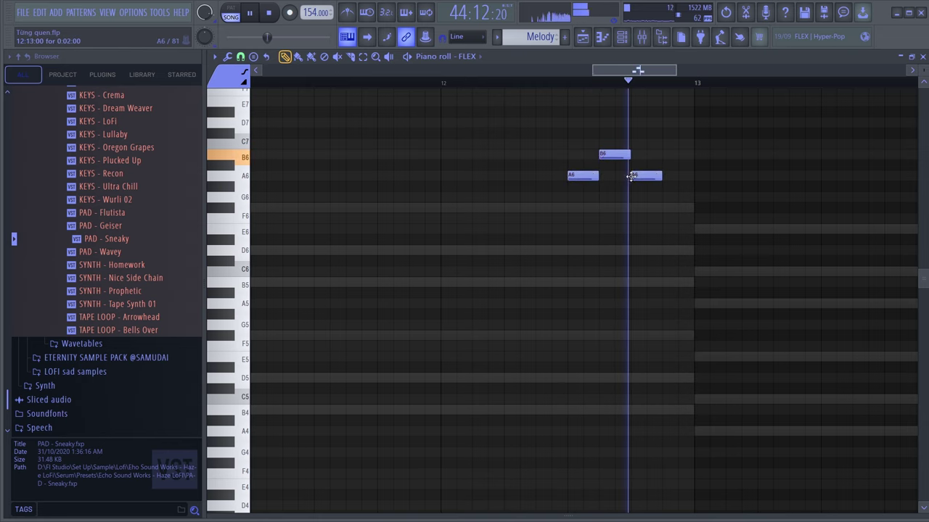
left_click(663, 208)
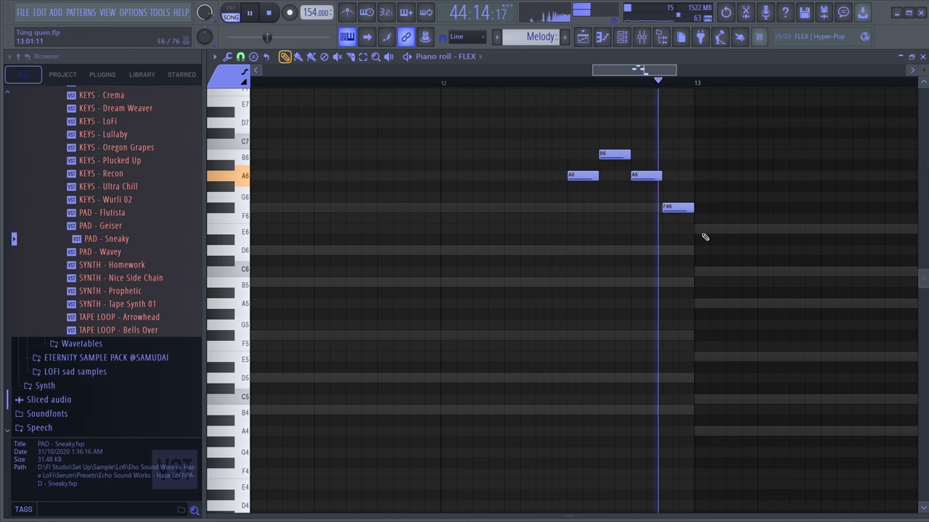
left_click(698, 230)
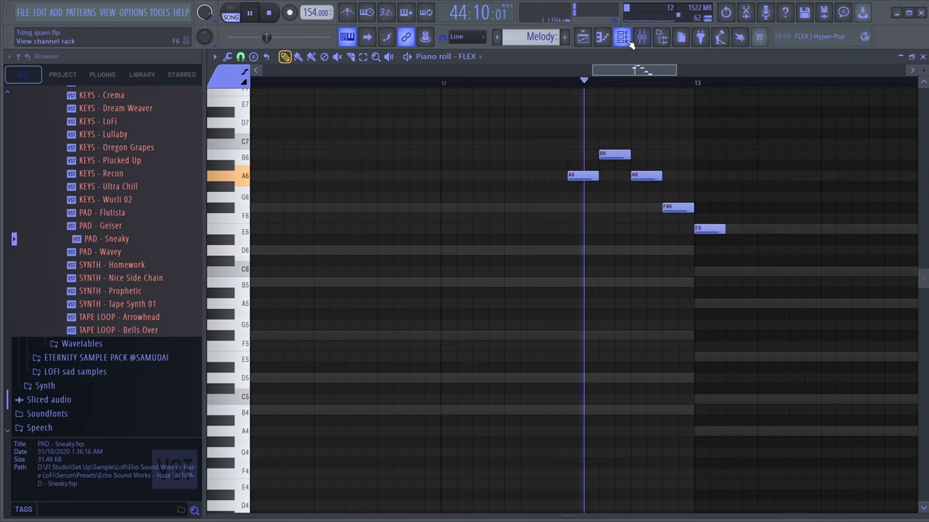
Load the Strings 2 preset from FLEX's General Midi Library and arrange its window beside the channel rack.
key("F6")
left_click(595, 467)
key("space")
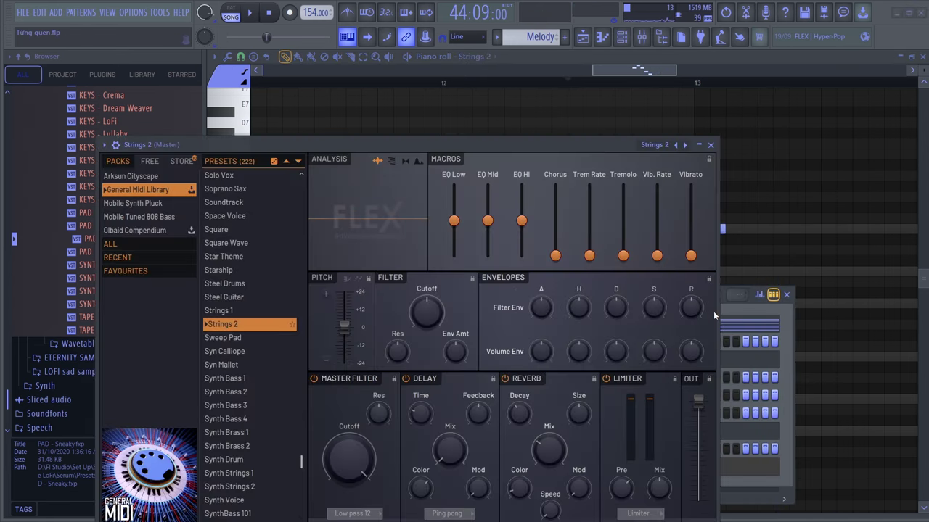
left_click_drag(573, 144, 470, 119)
left_click_drag(665, 296, 788, 205)
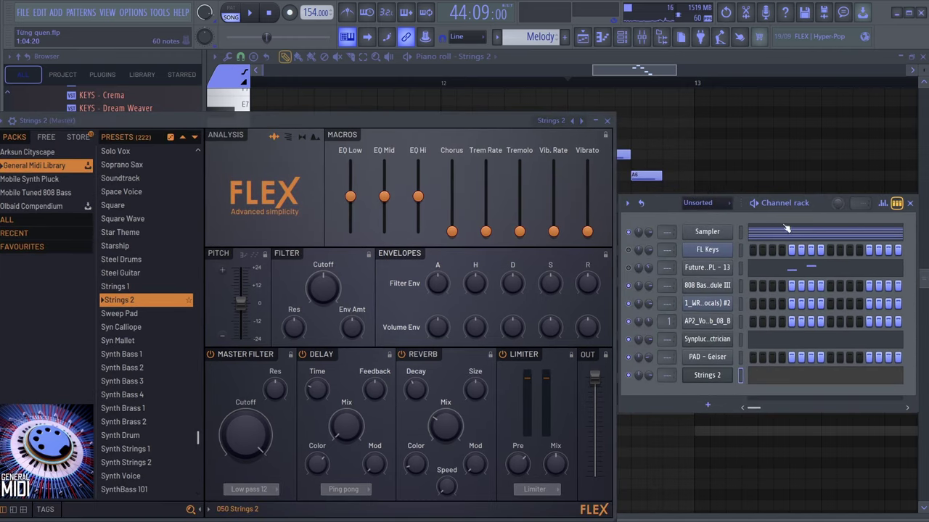
Turn off the Strings 2 delay and reverb, reduce the filter envelope's hold, decay, sustain and release, and audition the phrase.
key("space")
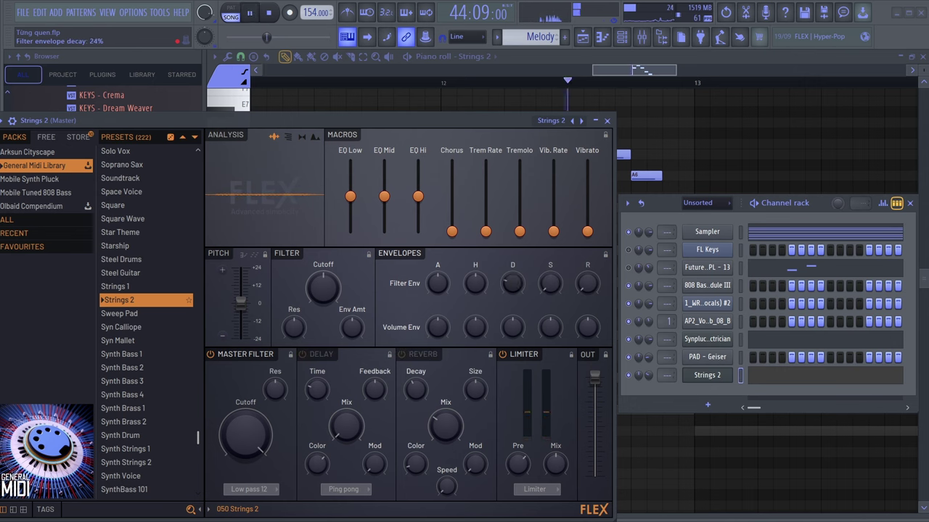
key("space")
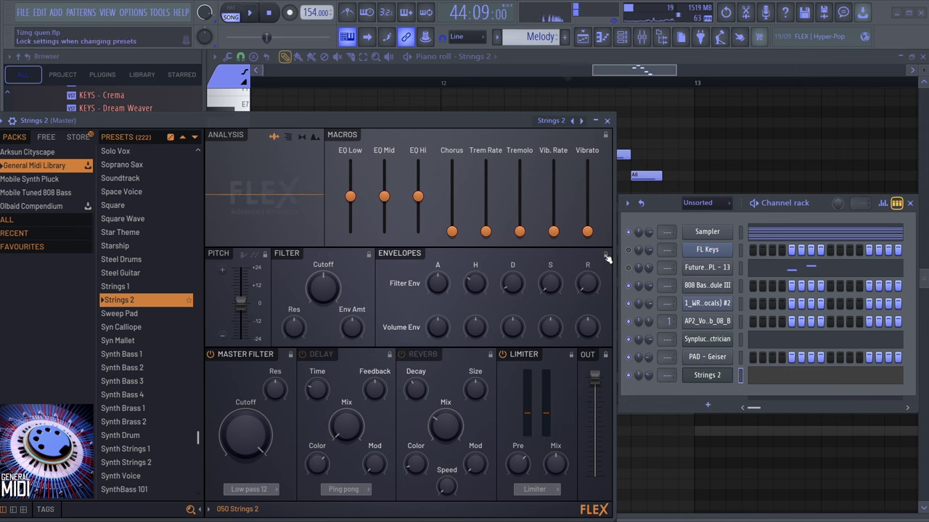
key("space")
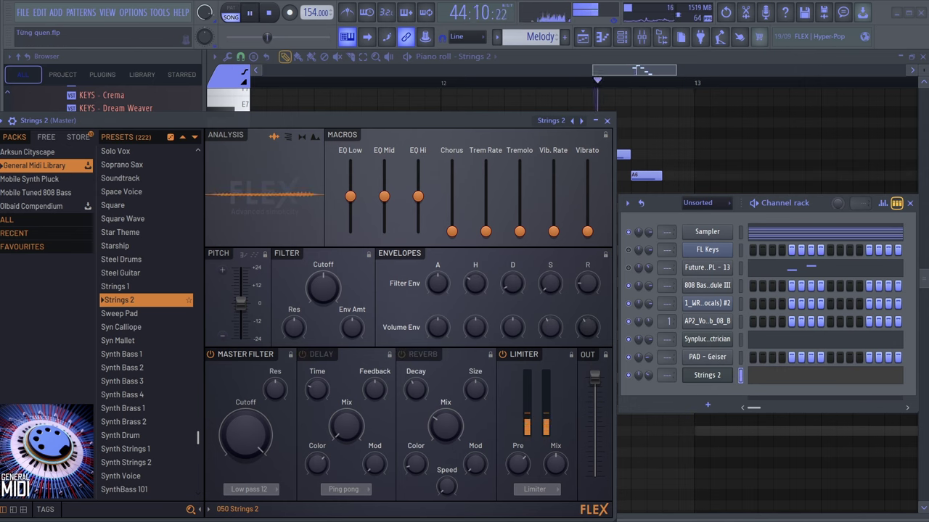
left_click(530, 82)
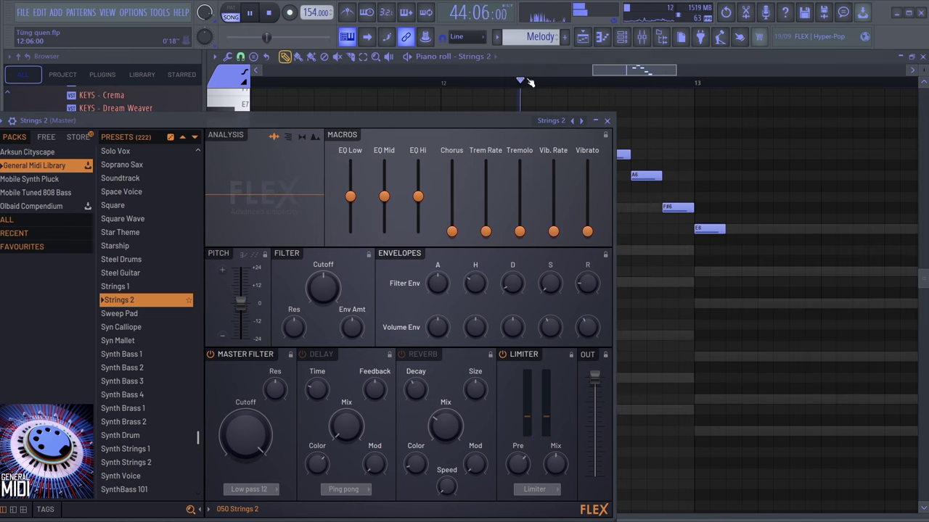
left_click(607, 121)
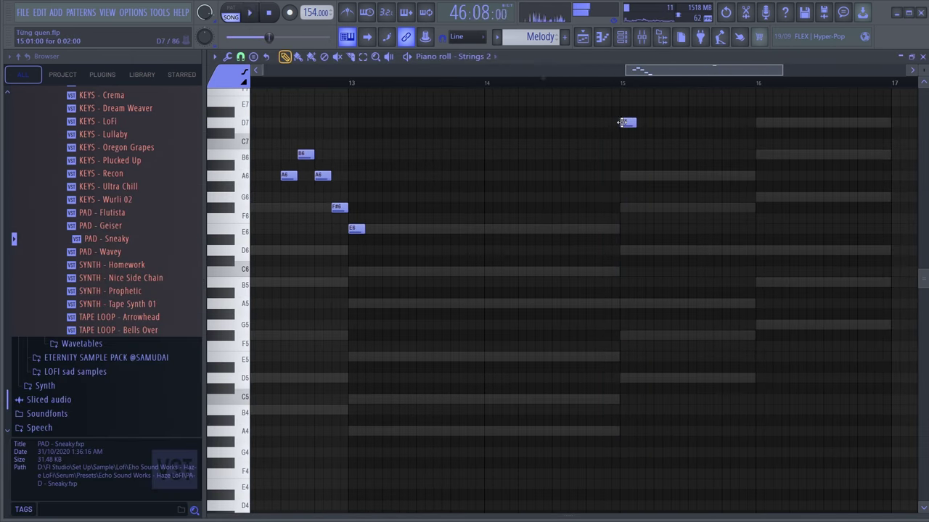
Draw a rising Strings 2 phrase of two-step notes G6, B6, C7 and D7 in the second half of bar 14.
key("space")
left_click(581, 154)
key("space")
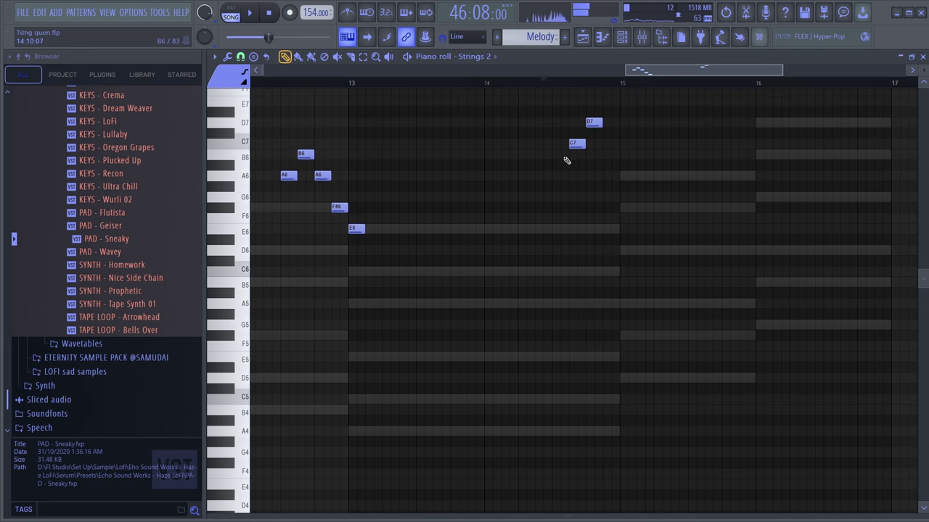
key("space")
left_click_drag(544, 175, 543, 197)
Transpose all Strings 2 notes of both phrases up one octave and play them back from bar 12.
key("space")
key("space")
key("space")
key("space")
key("space")
key("space")
left_click(267, 83)
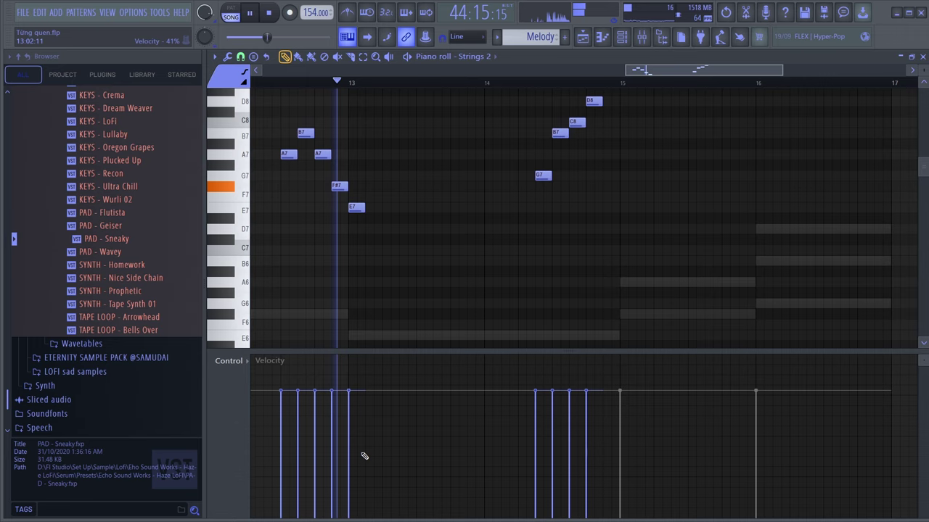
Vary the dynamics of both Strings 2 phrases by lowering individual note velocities by different amounts while listening.
key("space")
left_click(315, 410)
left_click(282, 449)
key("space")
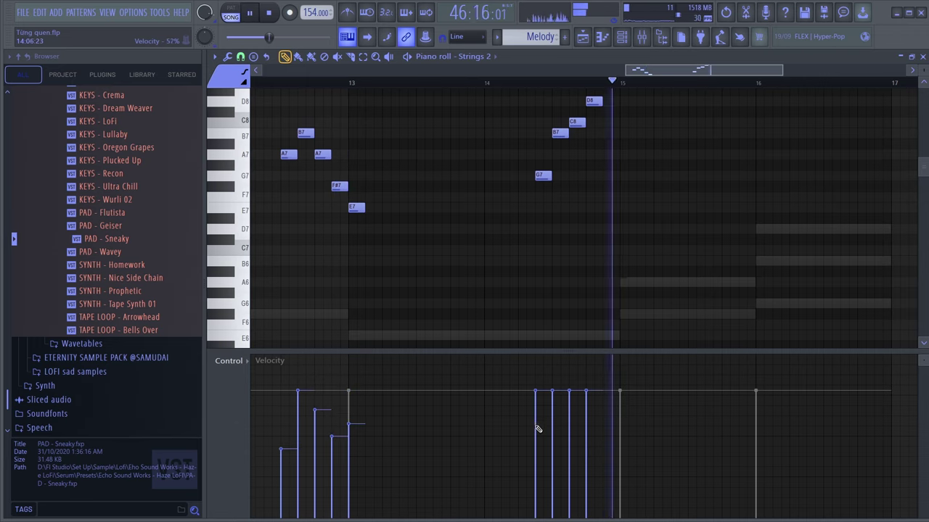
left_click(536, 469)
left_click(554, 416)
left_click(570, 441)
key("space")
Place a Kick 1 clip under the second drum hit of bar 82 on Track 12 and play it together with the 808 track.
key("space")
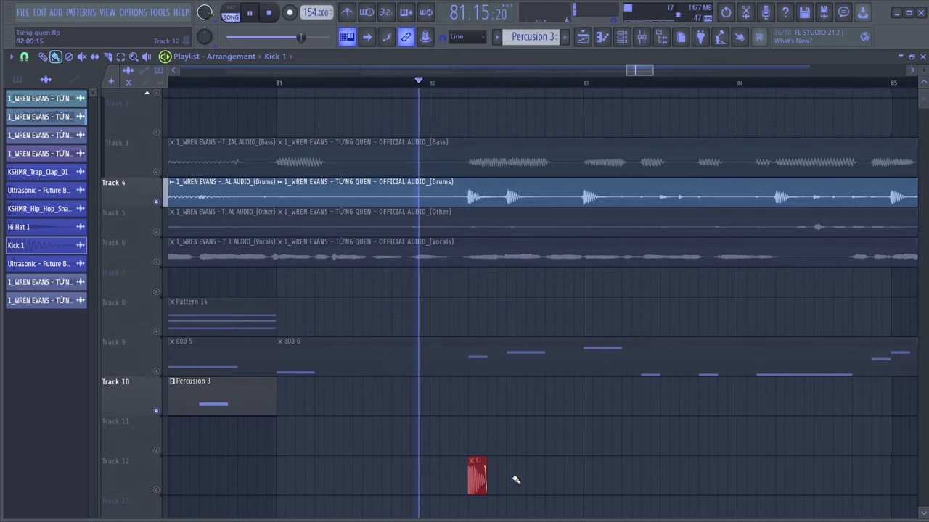
left_click(507, 479)
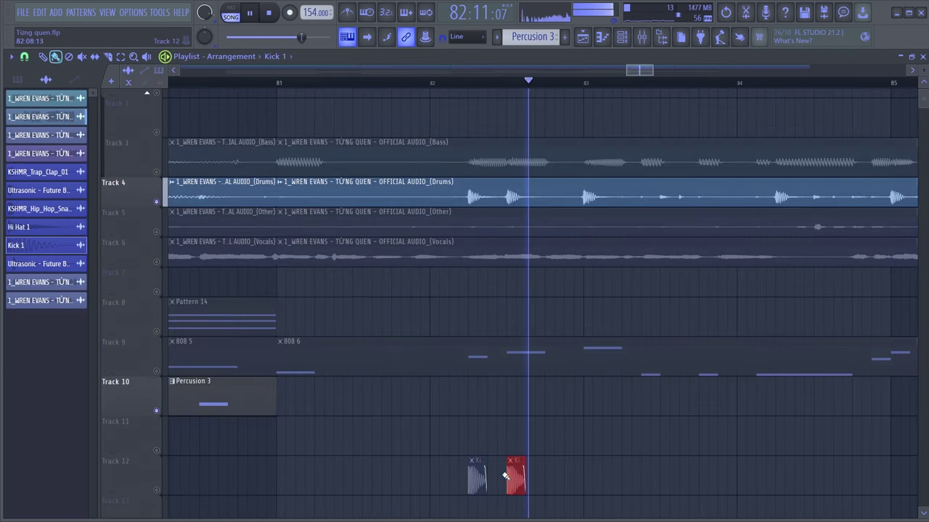
left_click(156, 371)
key("space")
key("space")
left_click(384, 83)
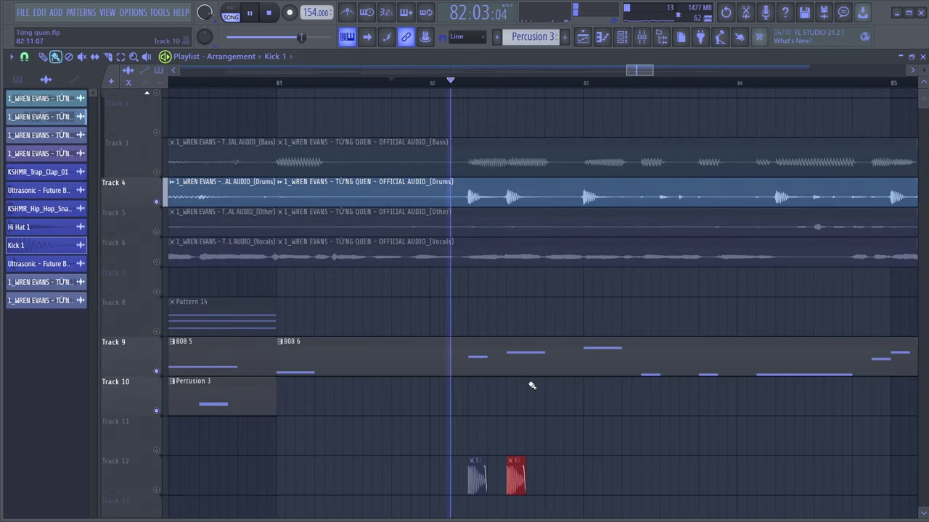
left_click(156, 490)
key("space")
key("space")
Place Kick 1 clips on Track 12 under the drum hits of bars 83 to 85.
left_click(589, 476)
scroll(341, 392, "down", 3)
scroll(591, 443, "up", 4)
left_click(547, 475)
left_click(682, 476)
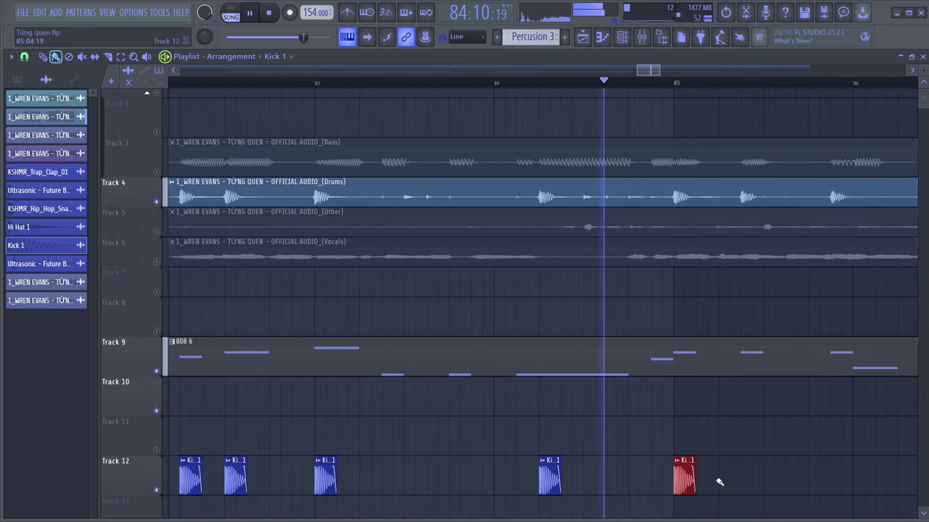
left_click(747, 476)
left_click(847, 477)
scroll(523, 425, "down", 2)
scroll(522, 425, "up", 4)
left_click_drag(740, 480, 711, 481)
scroll(242, 375, "down", 3)
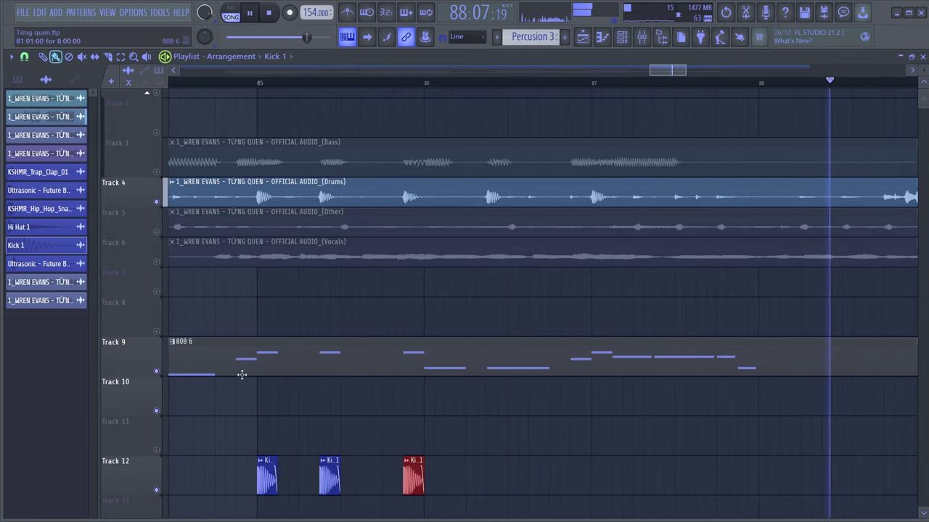
Complete the Kick 1 clips through bar 87 on Track 12 and place a Percussion clip on Track 10 from bar 82 to 89.
key("space")
key("space")
scroll(666, 465, "up", 2)
left_click(407, 502)
scroll(407, 502, "down", 2)
left_click(560, 438)
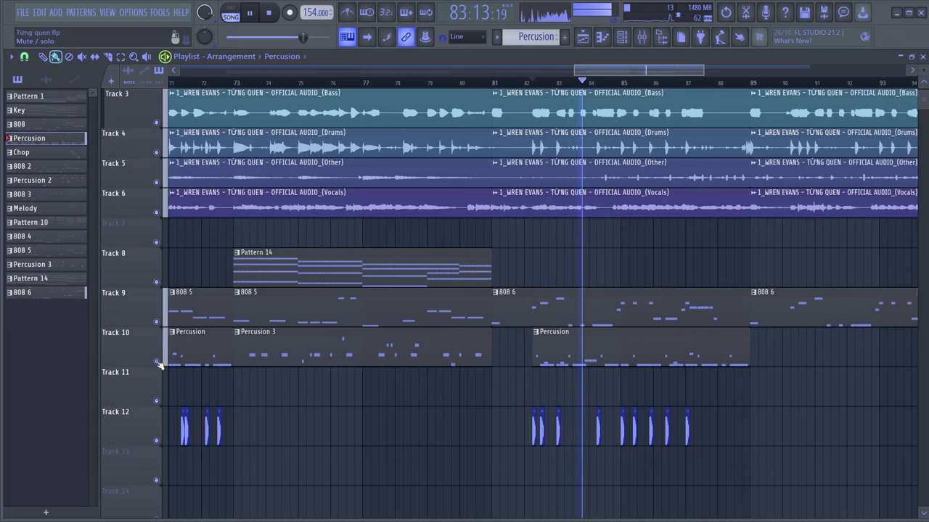
Select the Percussion clip with its kick clips and duplicate them eight bars further on, from bar 90 to 97.
left_click_drag(662, 472, 337, 328)
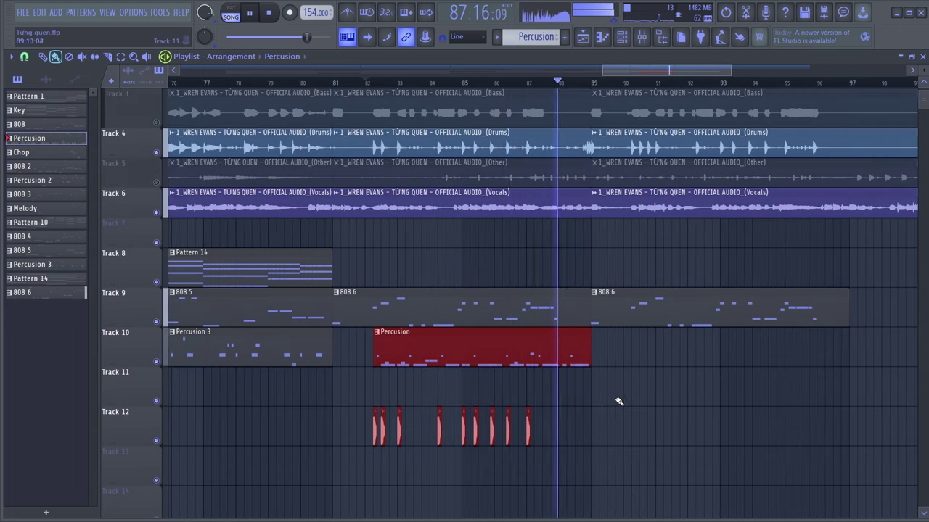
scroll(617, 399, "up", 2)
scroll(609, 396, "right", 3)
key("ctrl+b")
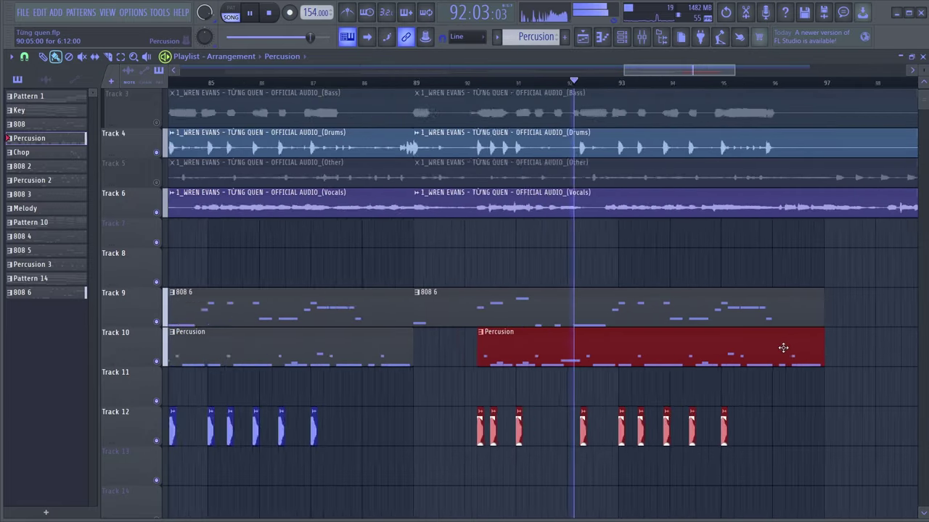
scroll(783, 348, "down", 2)
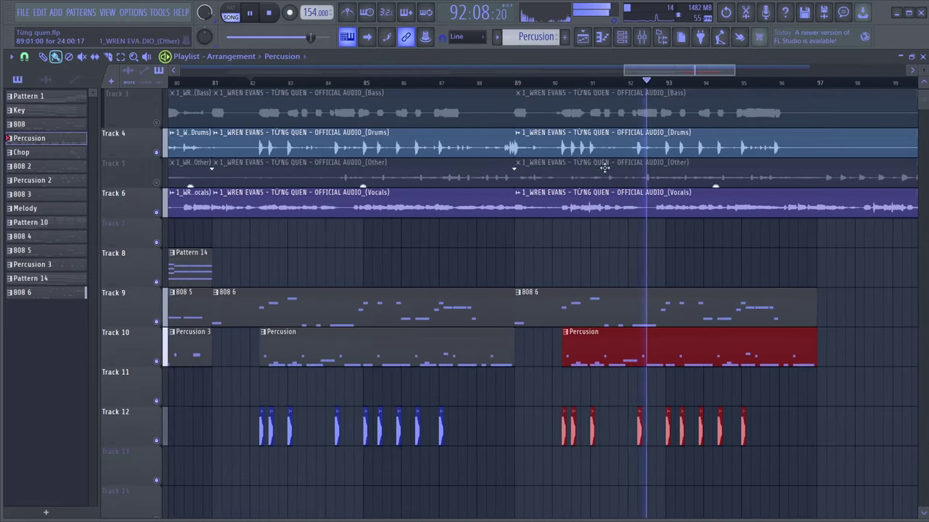
Place a Percussion pattern clip on Track 8 at bar 9 and play it alongside the drums stem.
left_click(528, 82)
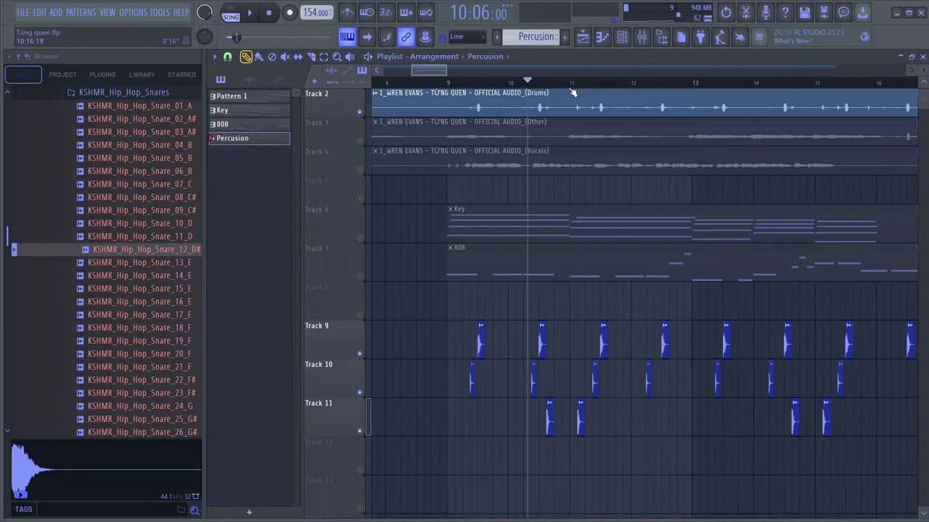
left_click(448, 301)
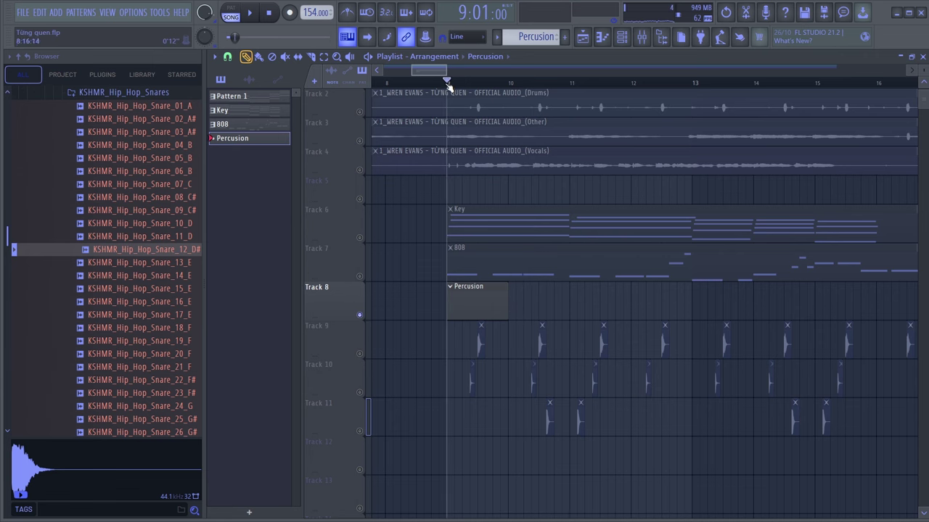
key("space")
key("space")
left_click(361, 112)
key("space")
Draw a C5 note on the middle of each bar for KSHMR_Trap_Clap_01 in the Percussion pattern.
key("F6")
left_click(451, 250)
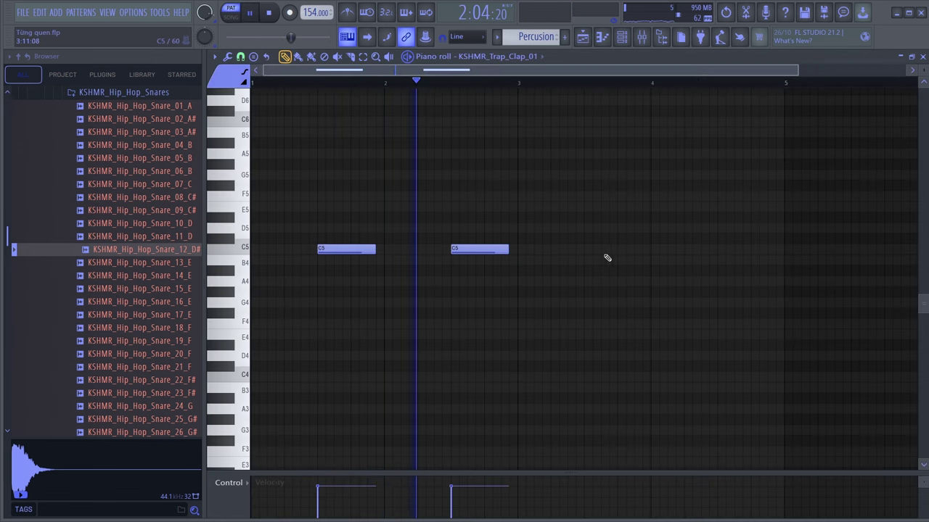
left_click(585, 249)
left_click(717, 250)
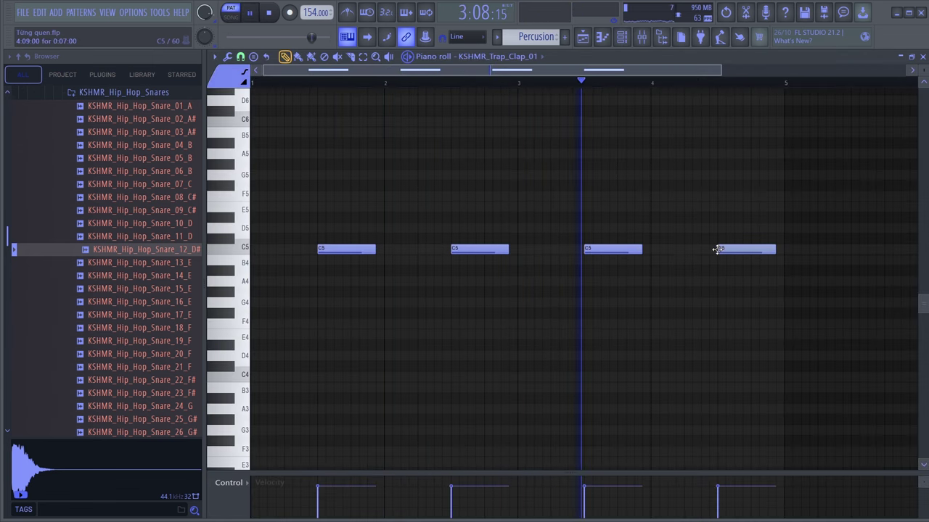
scroll(520, 242, "down", 2)
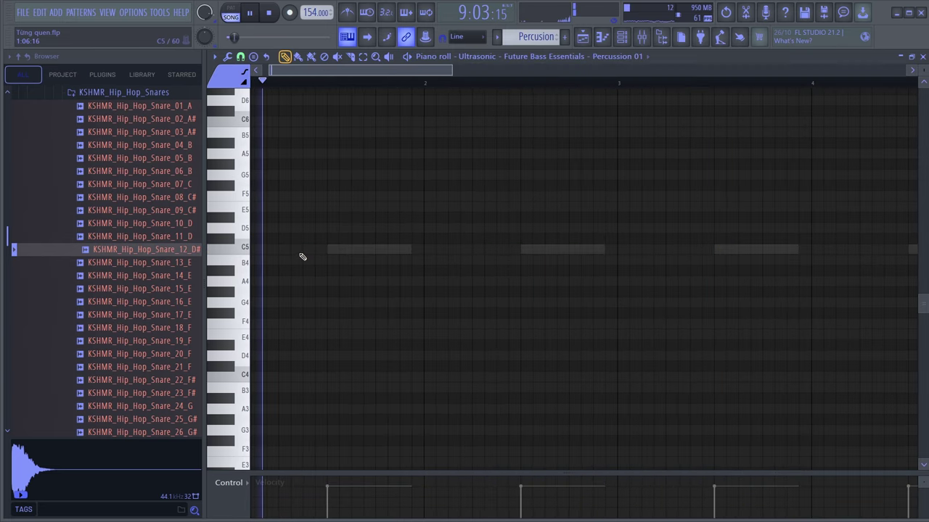
Draw a one-step E5 note at step 7 of bar 1 for Percussion 01 and place another before the bar 2 clap.
left_click(301, 251)
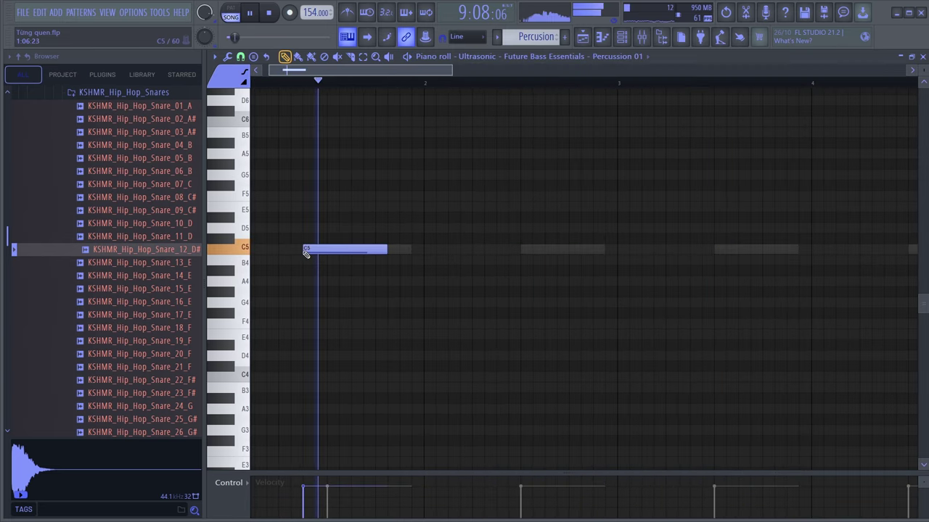
left_click_drag(388, 249, 310, 248)
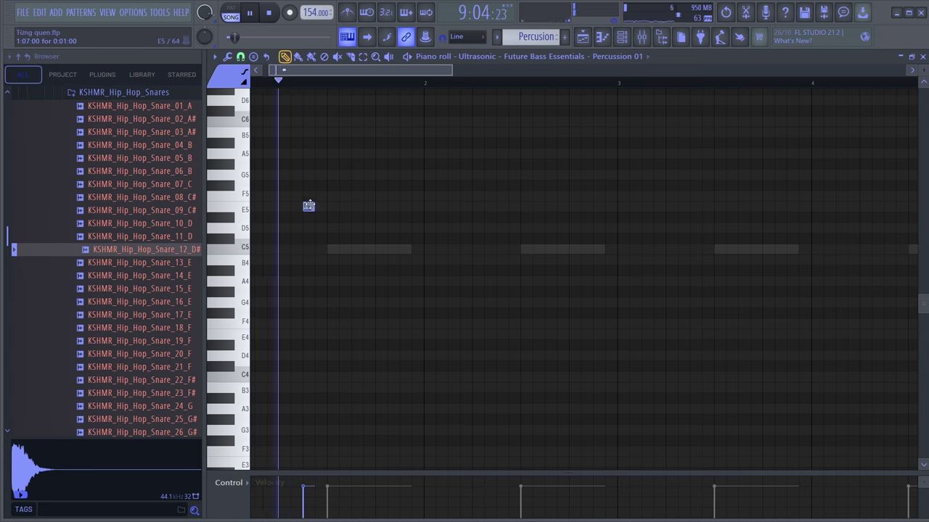
left_click(501, 207)
key("space")
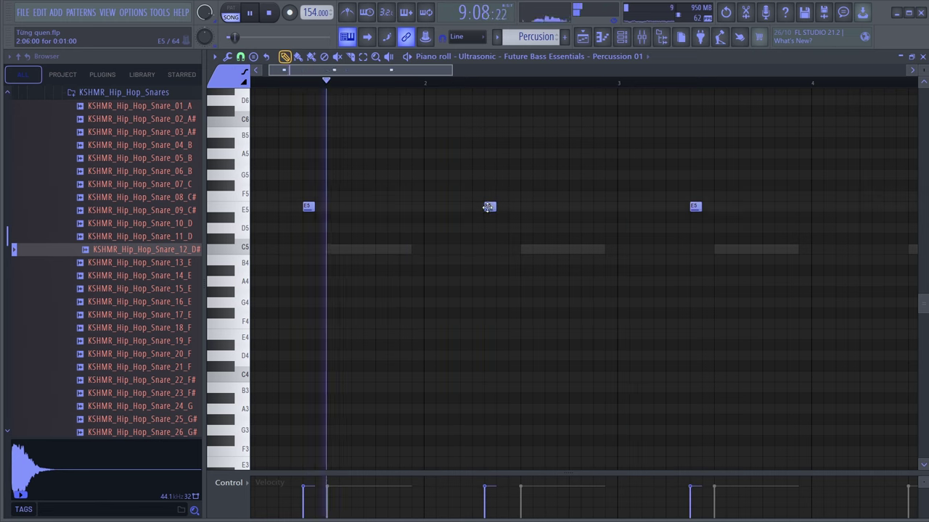
Align the bar 2 Percussion 01 note to step 7 and repeat the one-step E5 note in every bar through bar 8.
left_click_drag(489, 208, 501, 207)
scroll(639, 209, "down", 2)
scroll(640, 210, "up", 3)
left_click(640, 209)
scroll(651, 251, "down", 4)
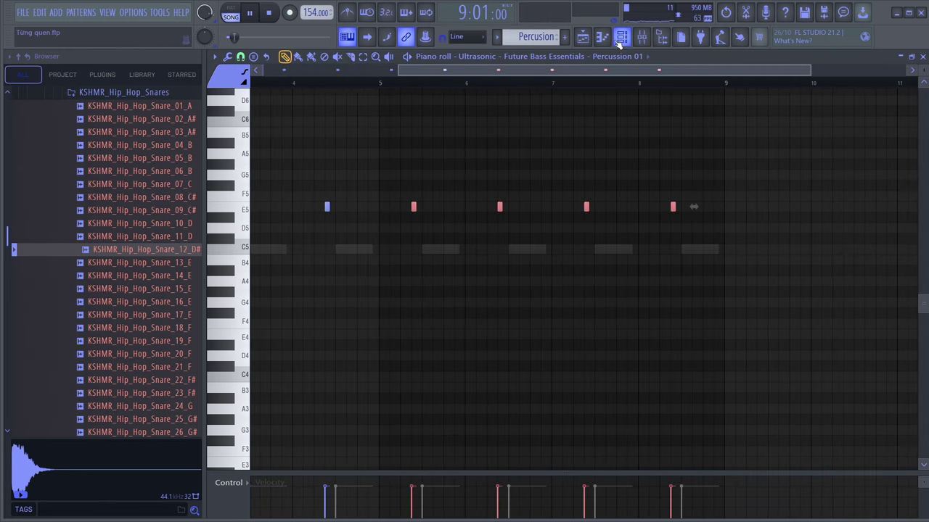
Open the piano roll of KSHMR_Hip_Hop_Snare_12_D# and draw a two-step C#5 note at step 11 of bar 2.
left_click(622, 37)
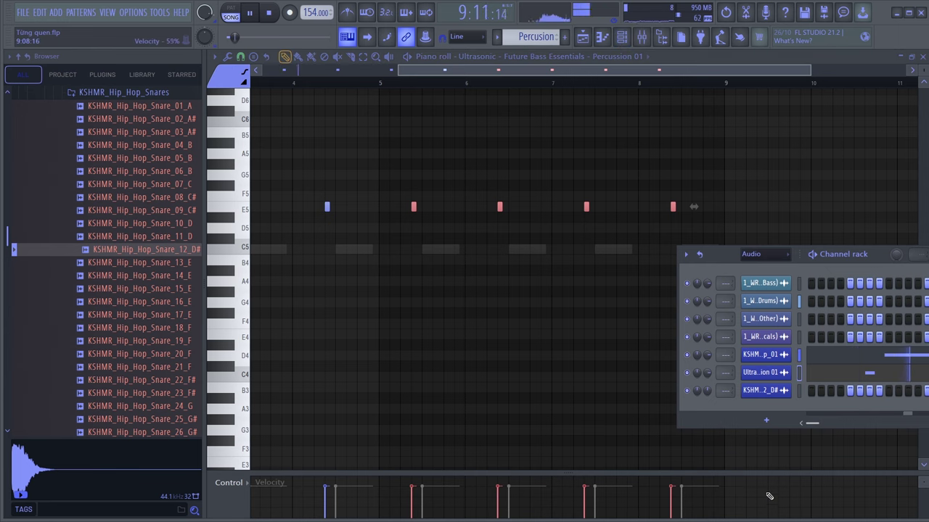
right_click(762, 392)
left_click(714, 362)
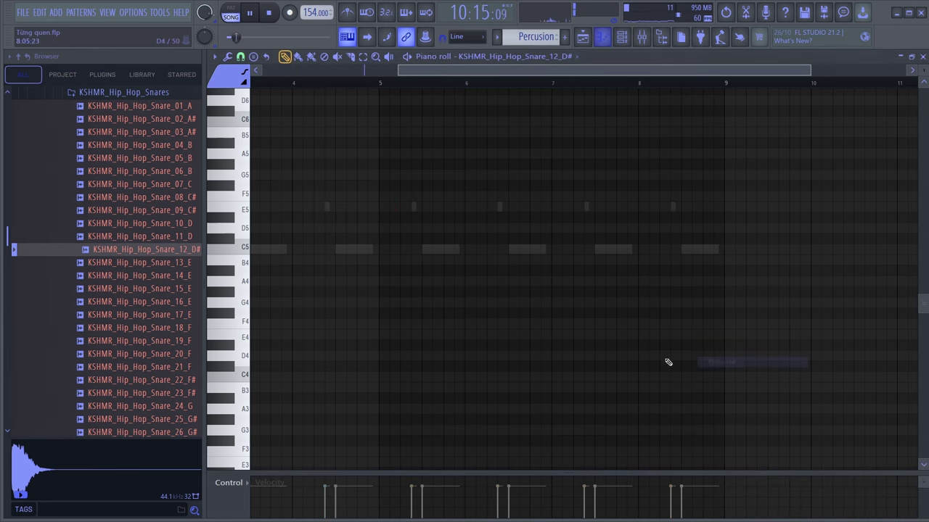
scroll(259, 259, "up", 2)
left_click(473, 249)
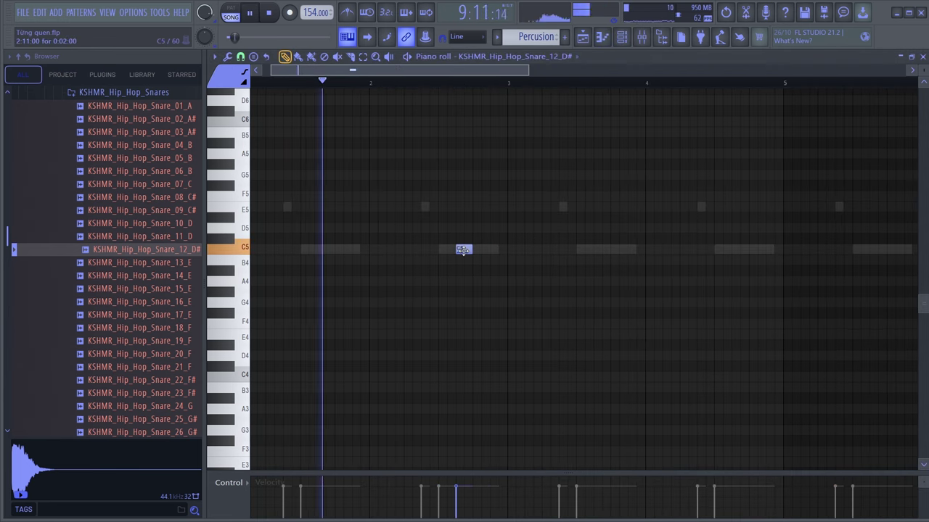
left_click_drag(463, 250, 463, 239)
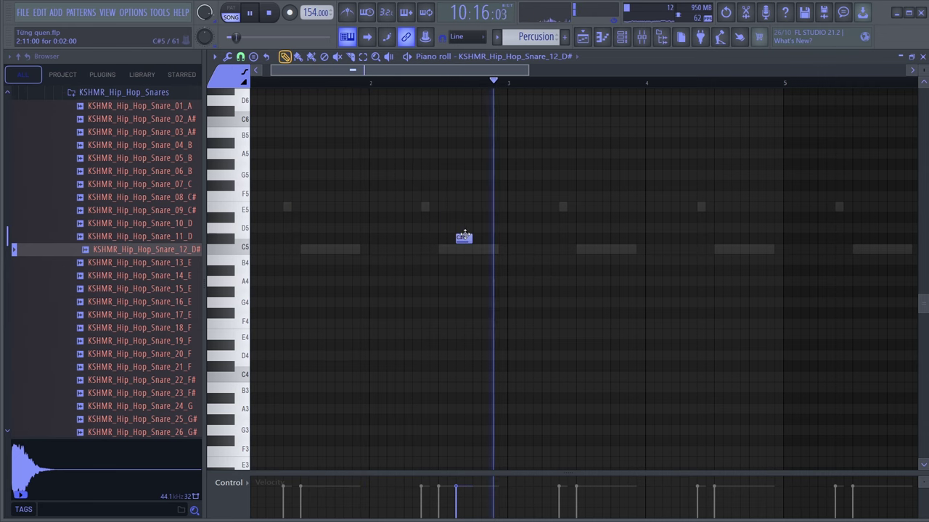
Add two-step snare notes at C#5 in bars 3 and 6 and at F5 early in bar 7, and play them back.
left_click(468, 238)
scroll(682, 245, "down", 3)
scroll(661, 232, "up", 1)
left_click_drag(658, 228, 656, 238)
scroll(650, 233, "down", 2)
scroll(648, 232, "up", 3)
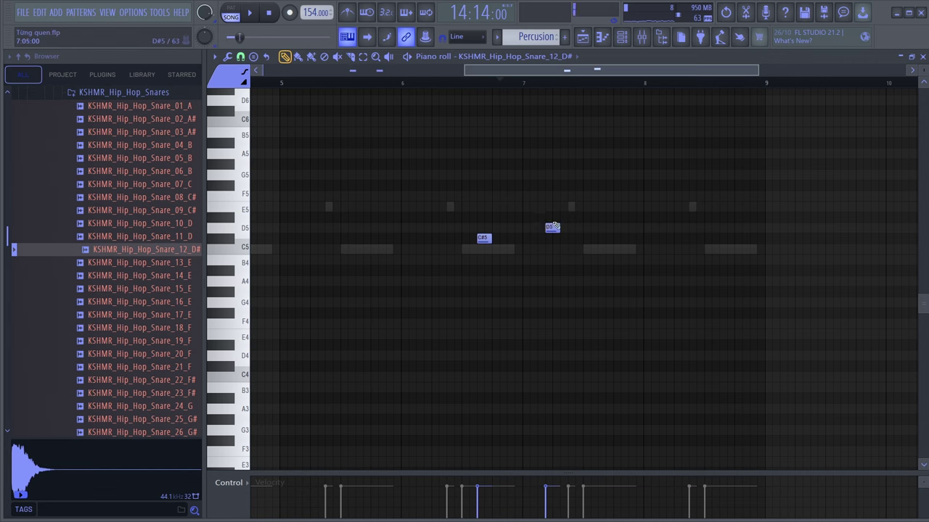
left_click_drag(552, 227, 555, 196)
key("space")
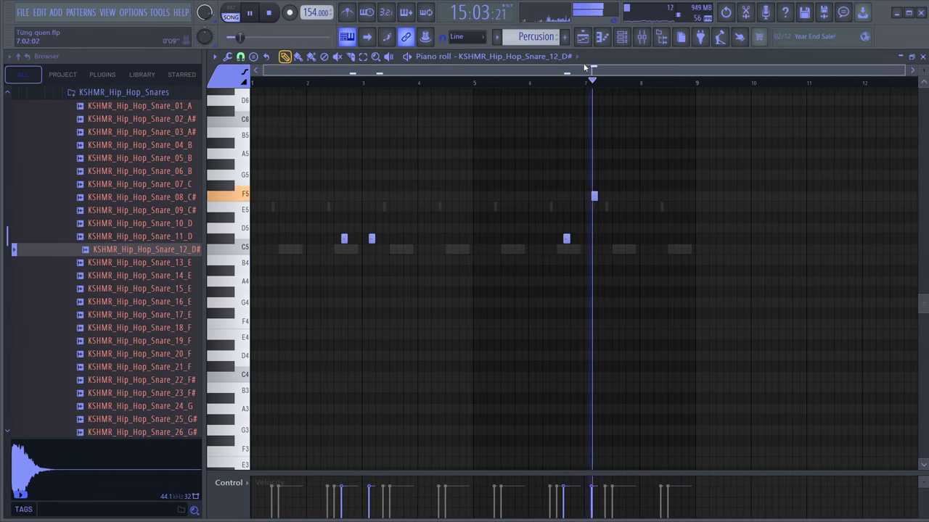
Add the Hi Hat 1 sample as a new channel and open its piano roll in the Percussion pattern.
left_click_drag(85, 119, 766, 409)
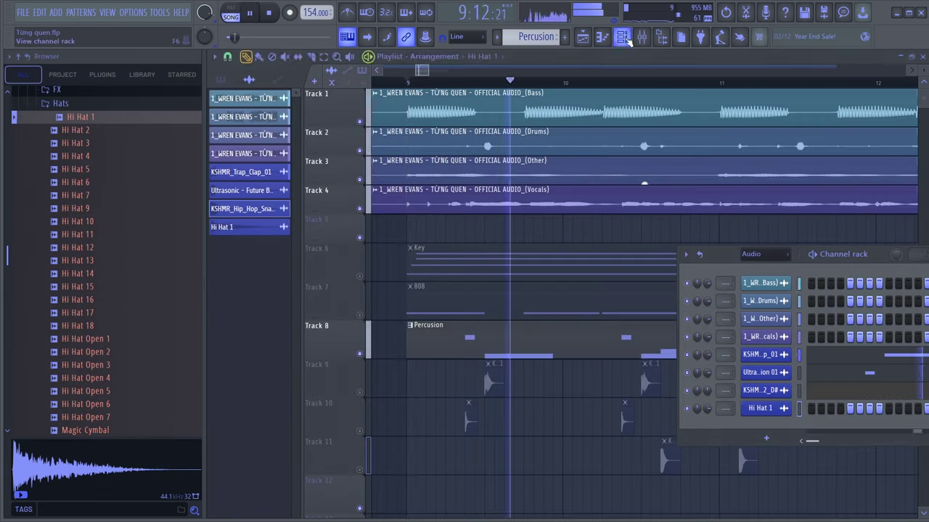
key("space")
key("space")
right_click(759, 411)
left_click(759, 360)
Draw the Hi Hat 1 rhythm with two-step C5 notes in short groups from bar 1 through bar 8.
scroll(220, 279, "up", 4)
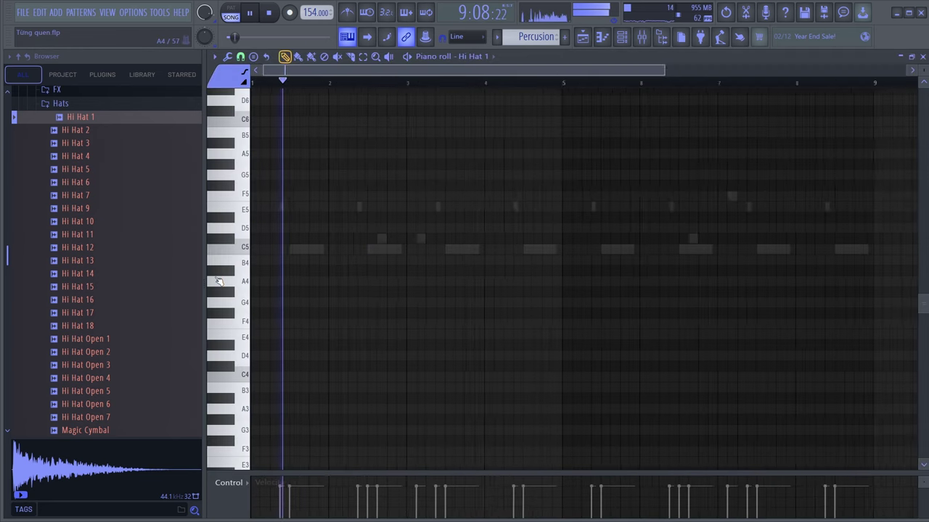
left_click(255, 248)
key("space")
key("space")
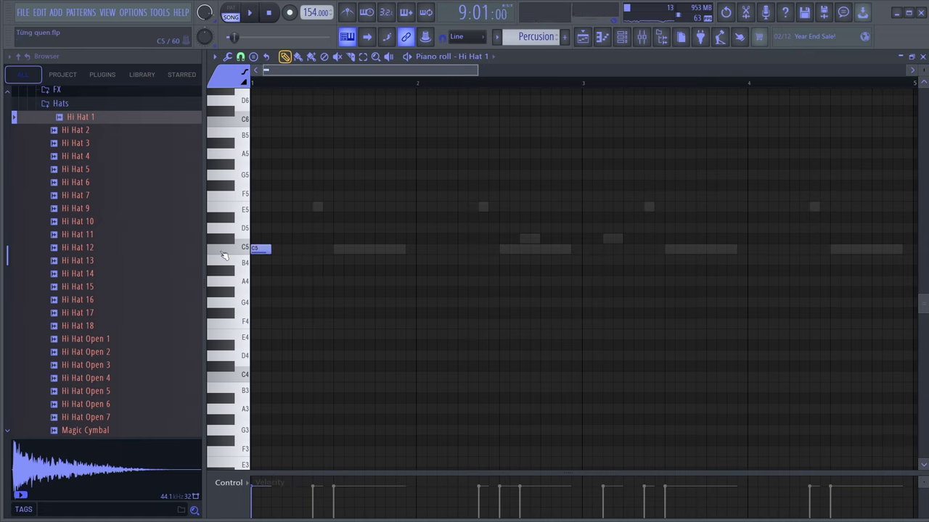
key("space")
left_click_drag(271, 249, 294, 250)
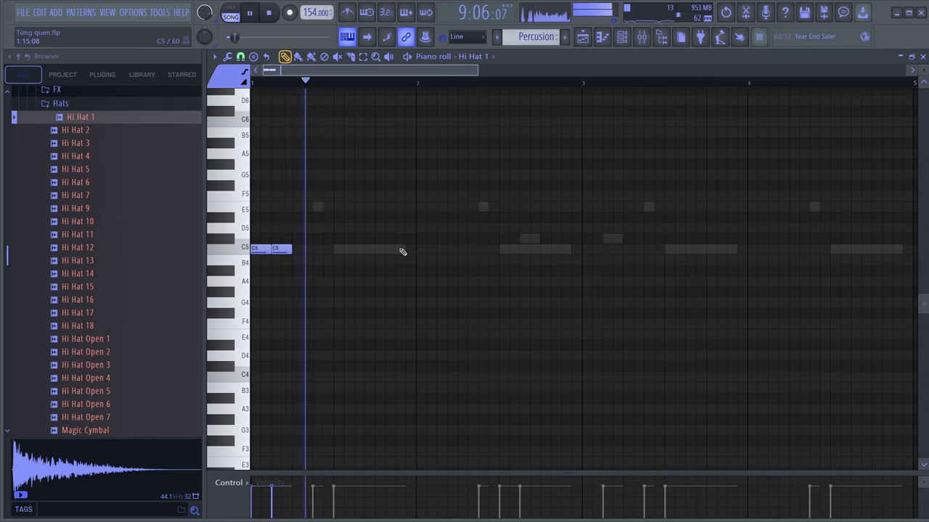
left_click(400, 249)
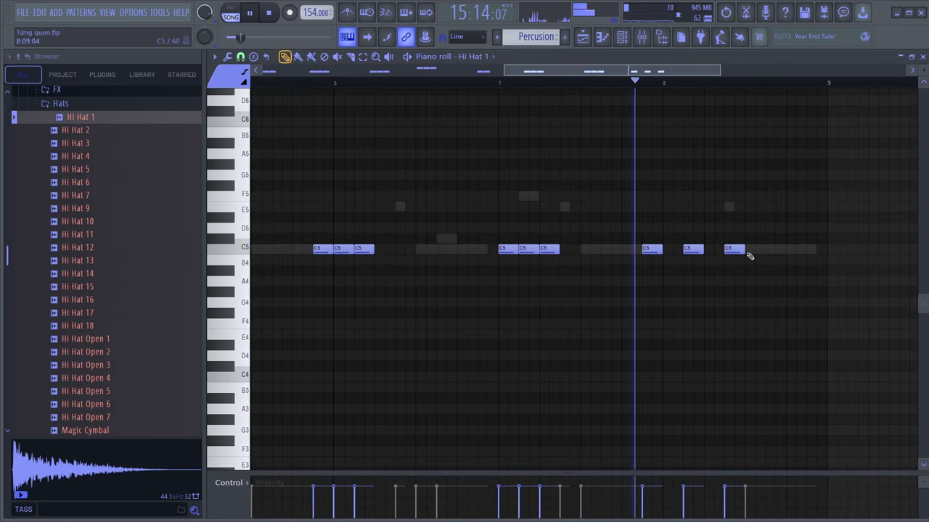
left_click_drag(747, 253, 790, 253)
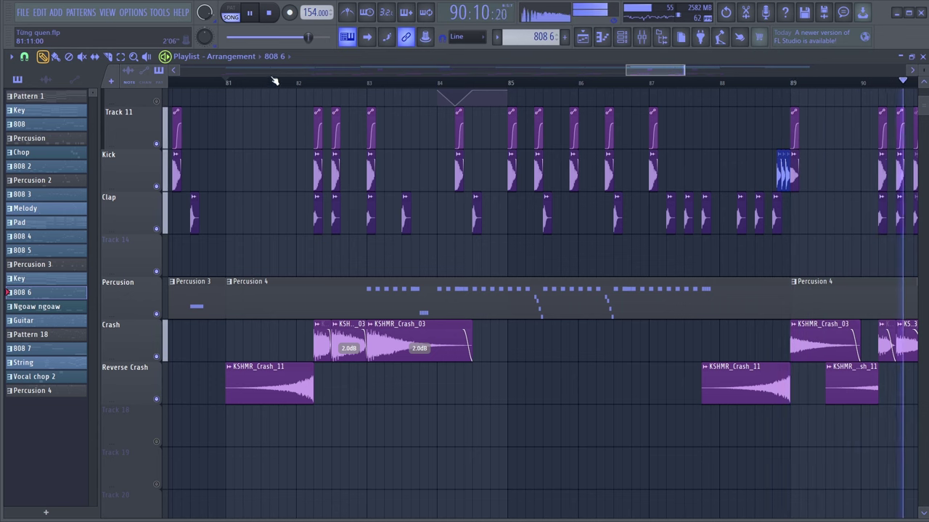
Play back the Pad pattern's PAD - Geiser chords and the Key pattern's Future Bass PL - 13 chords.
key("space")
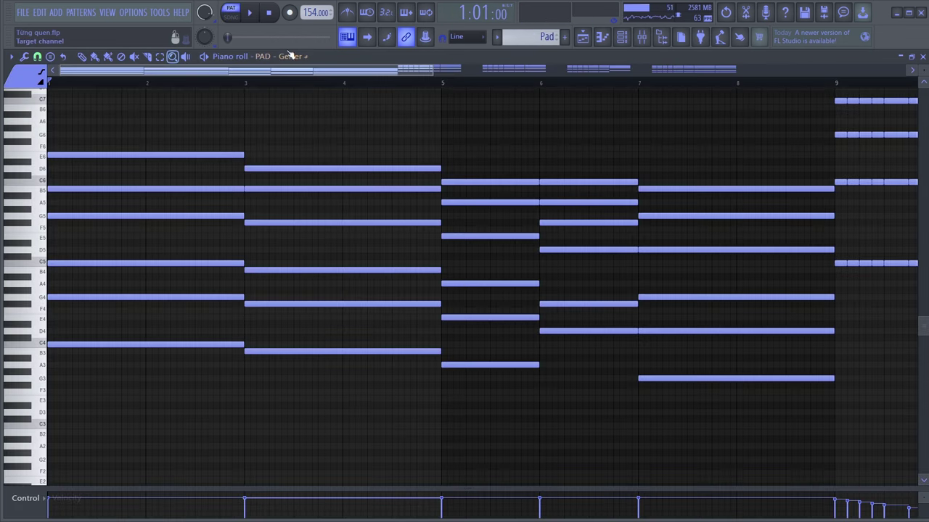
key("space")
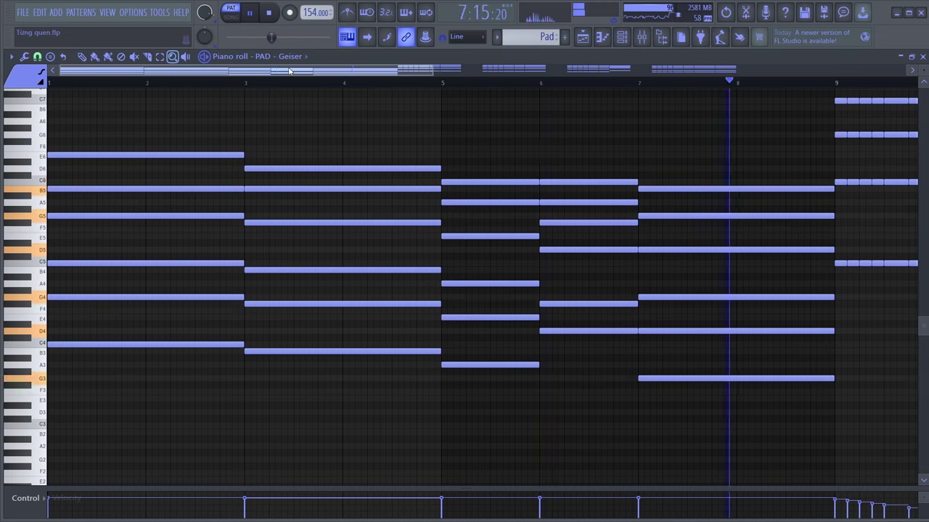
key("space")
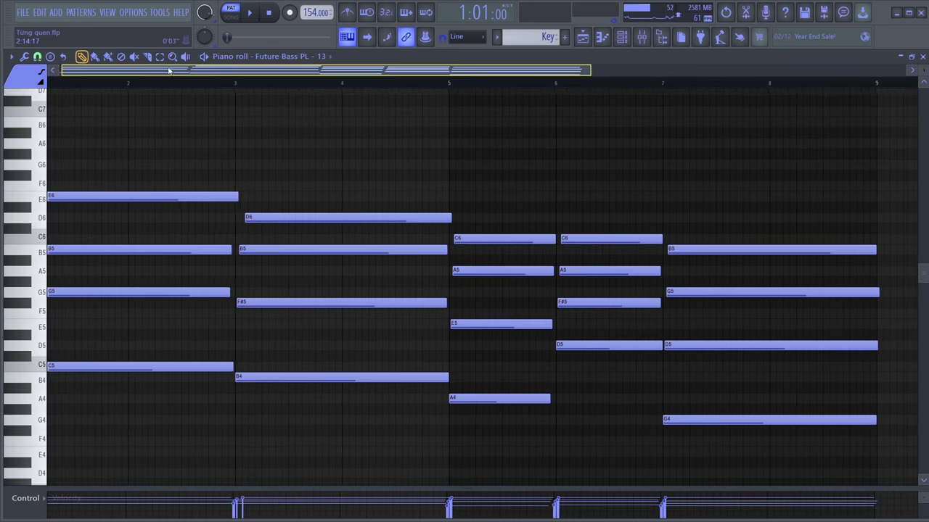
left_click_drag(148, 70, 132, 71)
key("space")
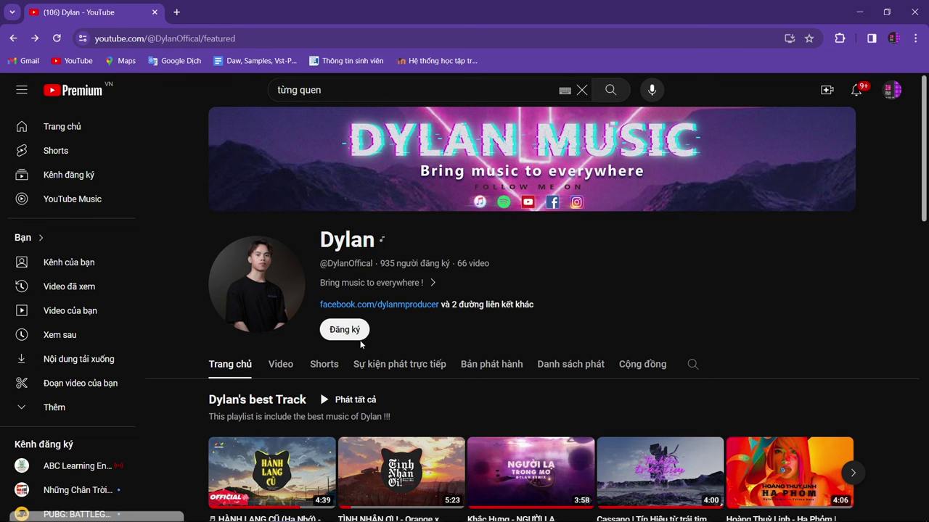
Switch to YouTube in the browser and subscribe to the Dylan Music channel.
left_click(359, 331)
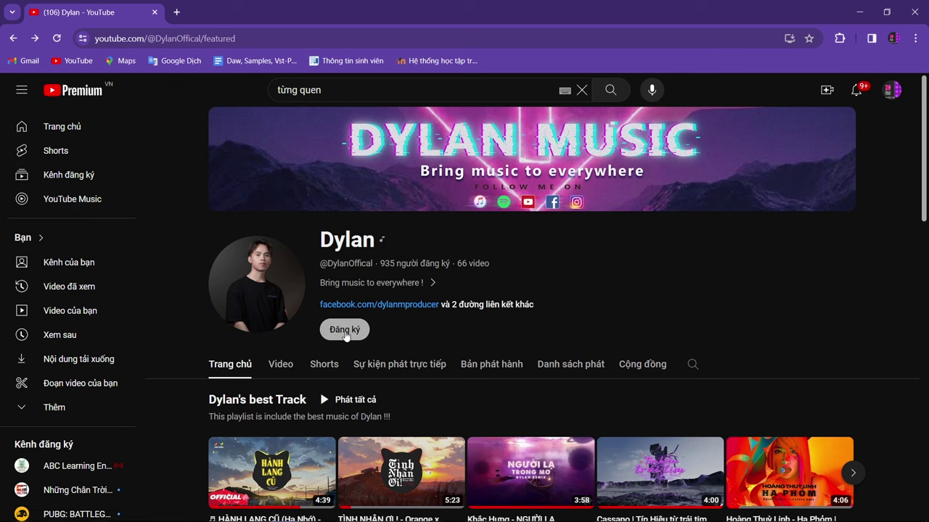
Turn on all notifications for the Dylan Music channel and look through the music, tutorial series and RnB Type beat playlists on its home page.
left_click(390, 333)
left_click(371, 357)
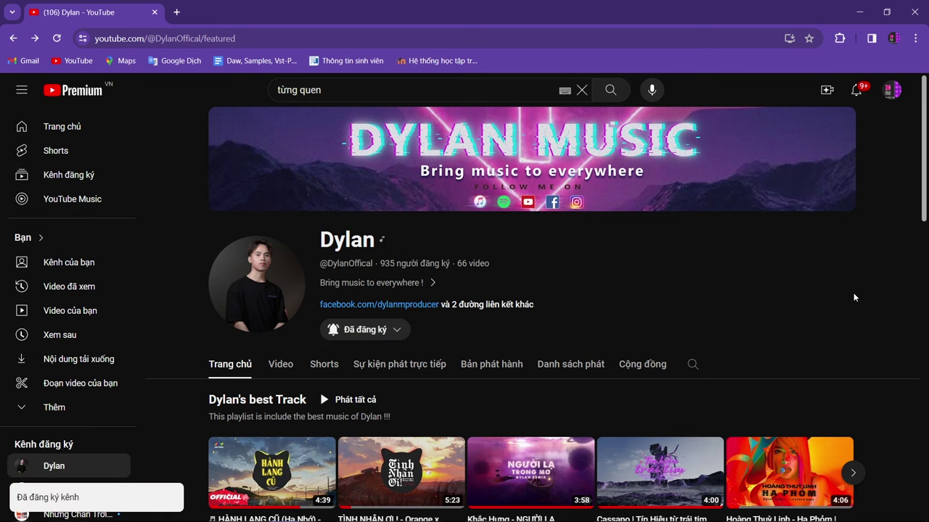
scroll(854, 297, "down", 5)
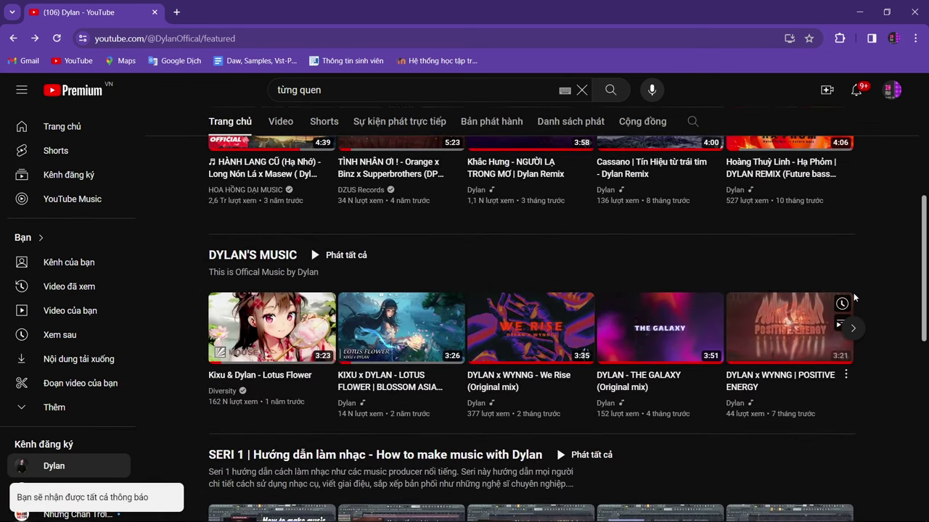
scroll(854, 298, "down", 7)
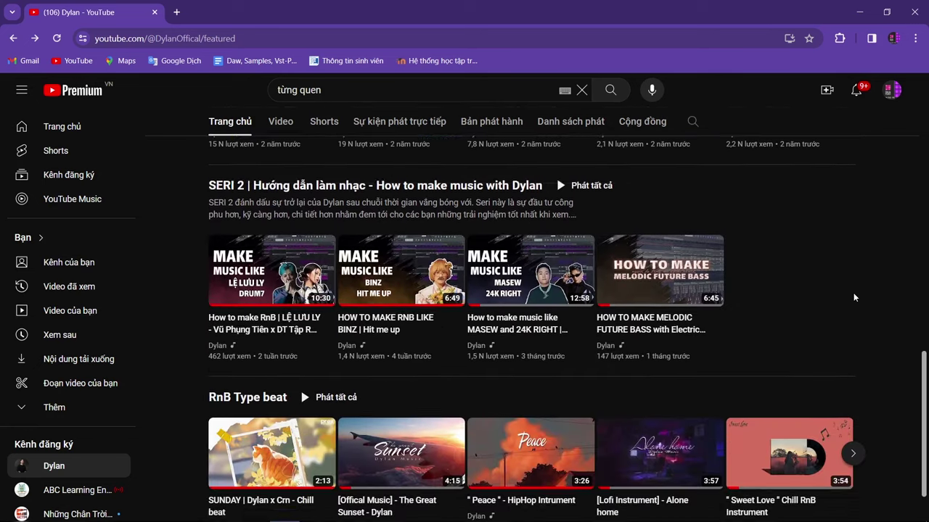
scroll(854, 298, "down", 1)
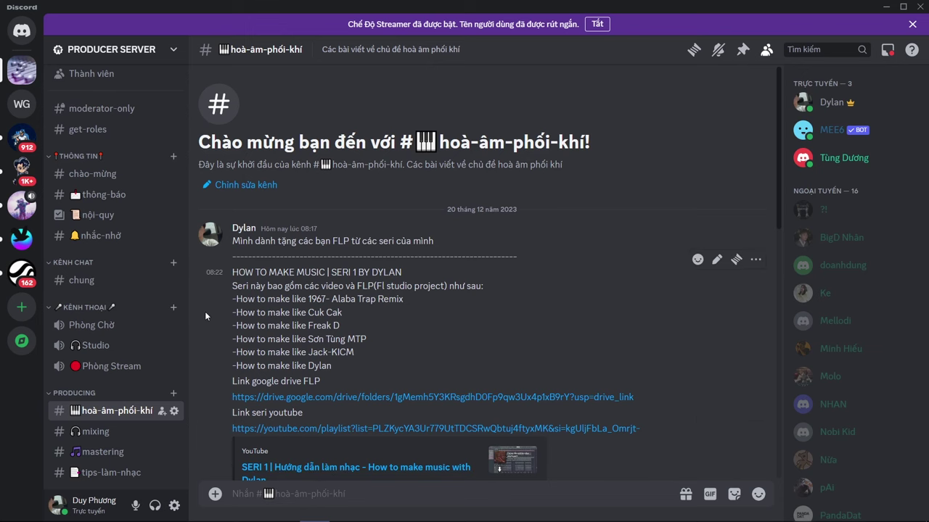
Switch to Discord and examine the posts in the hoà-âm-phối-khí and mixing channels of PRODUCER SERVER.
scroll(205, 312, "down", 10)
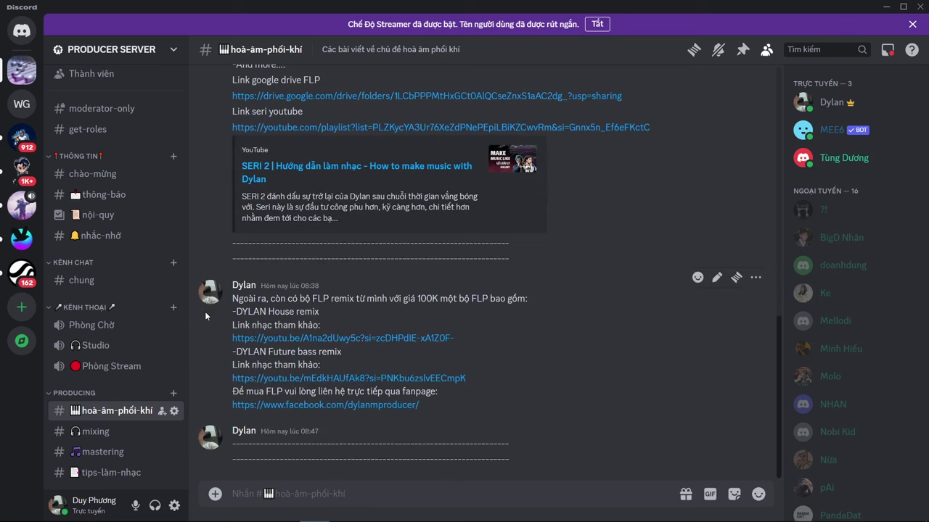
left_click(110, 432)
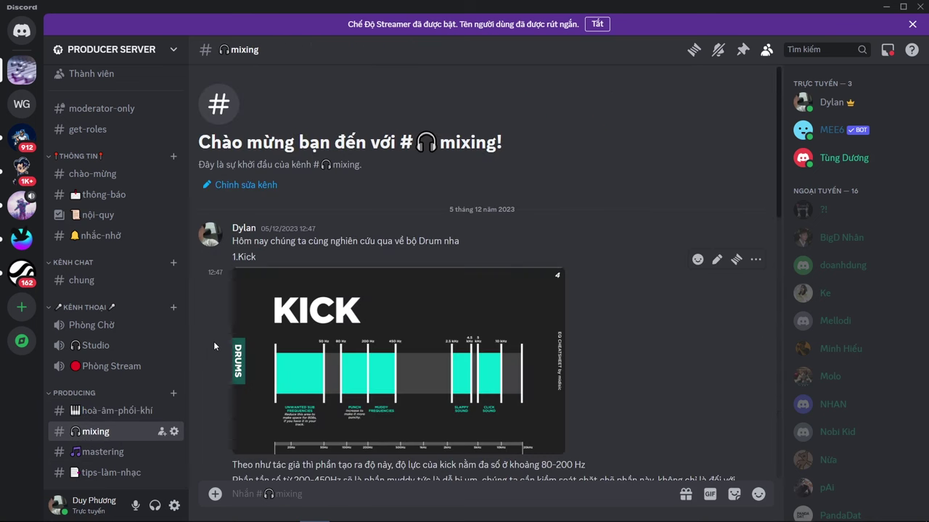
scroll(214, 346, "down", 15)
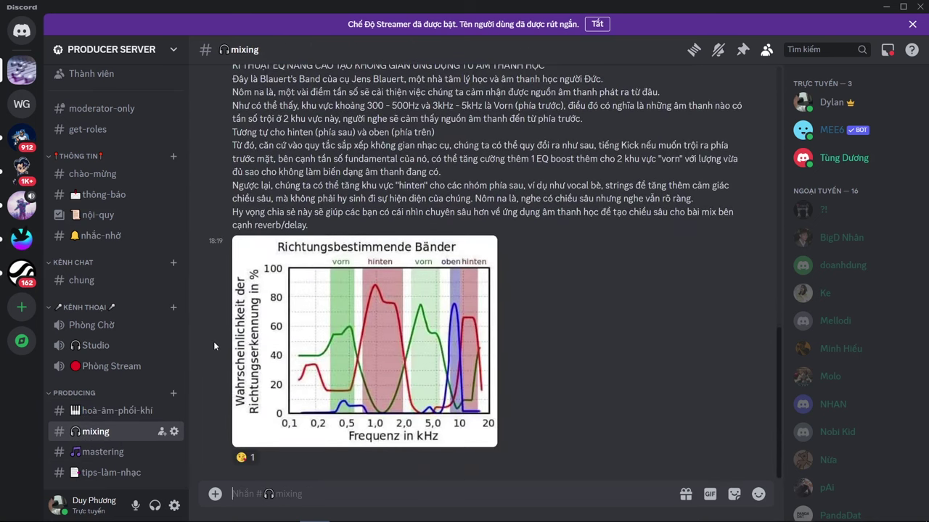